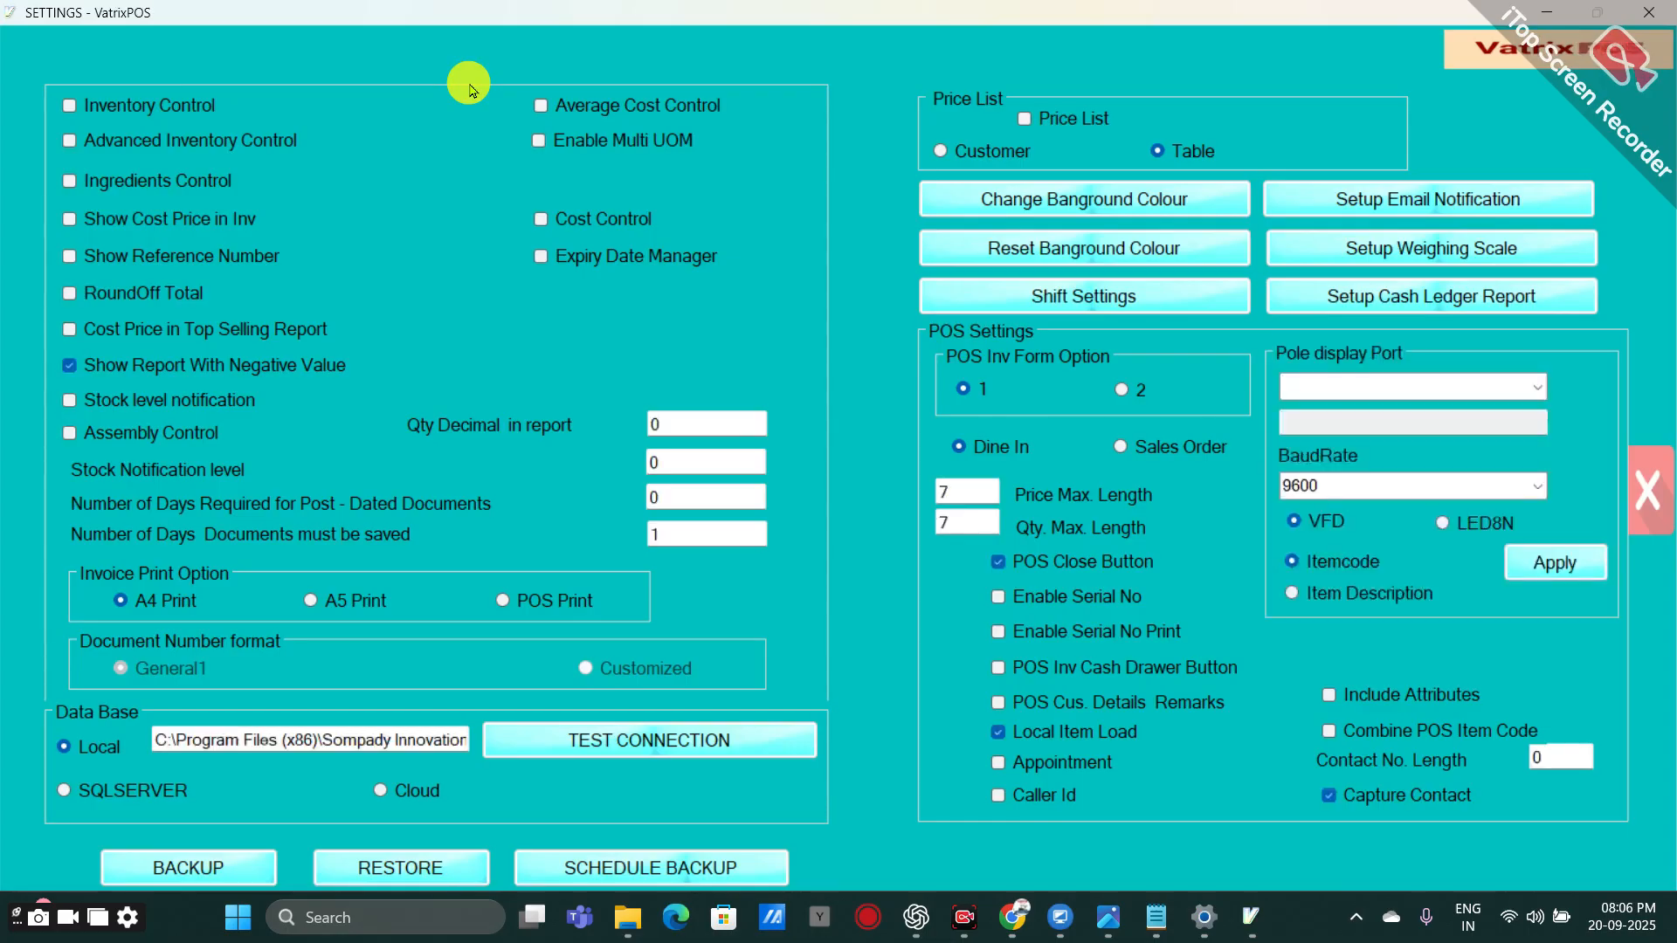
Enable Inventory Control and Multi UOM in the settings, and close the settings window.
{"action": "left_click", "coordinate": [67, 107]}
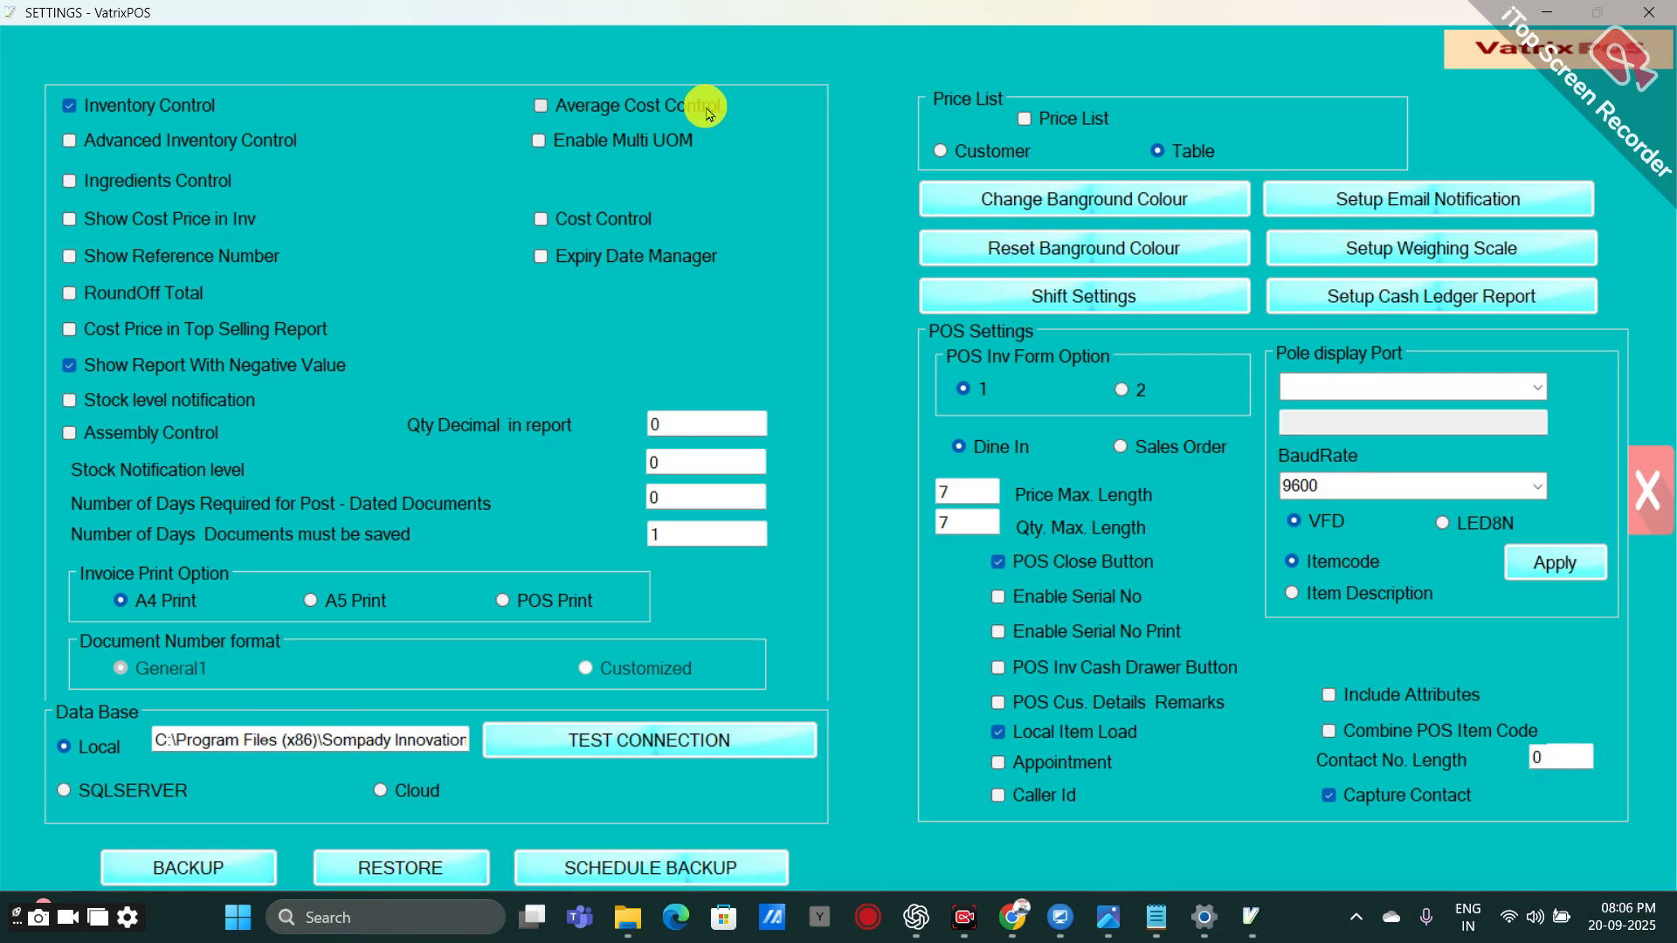
{"action": "left_click", "coordinate": [538, 142]}
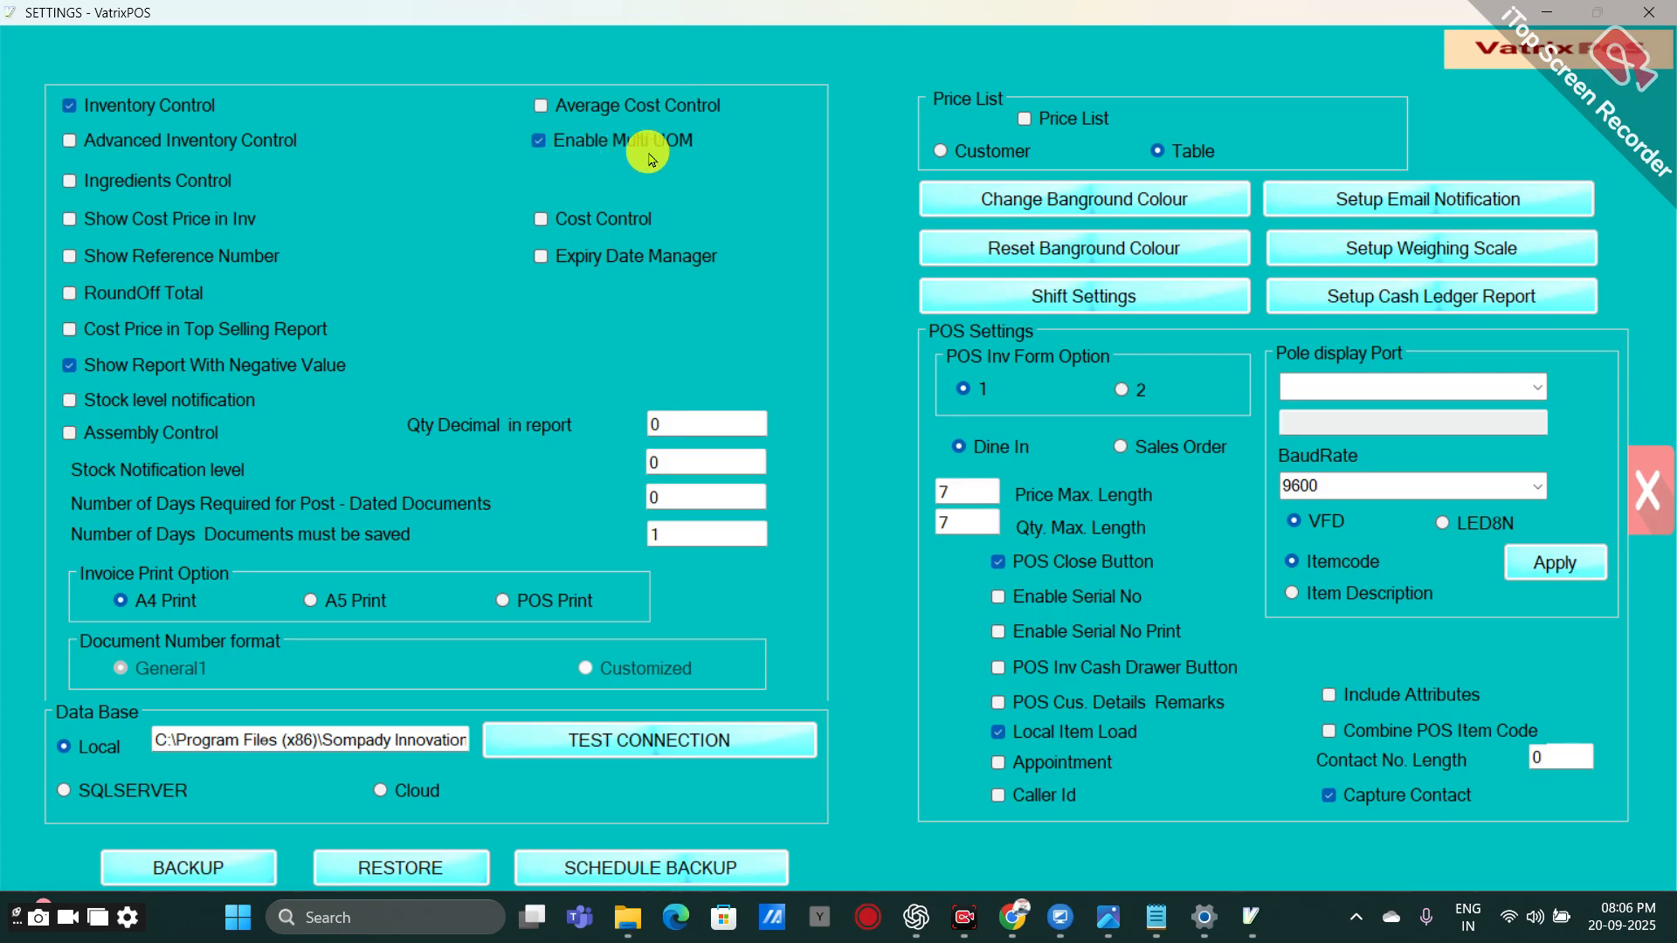
{"action": "left_click", "coordinate": [1650, 491]}
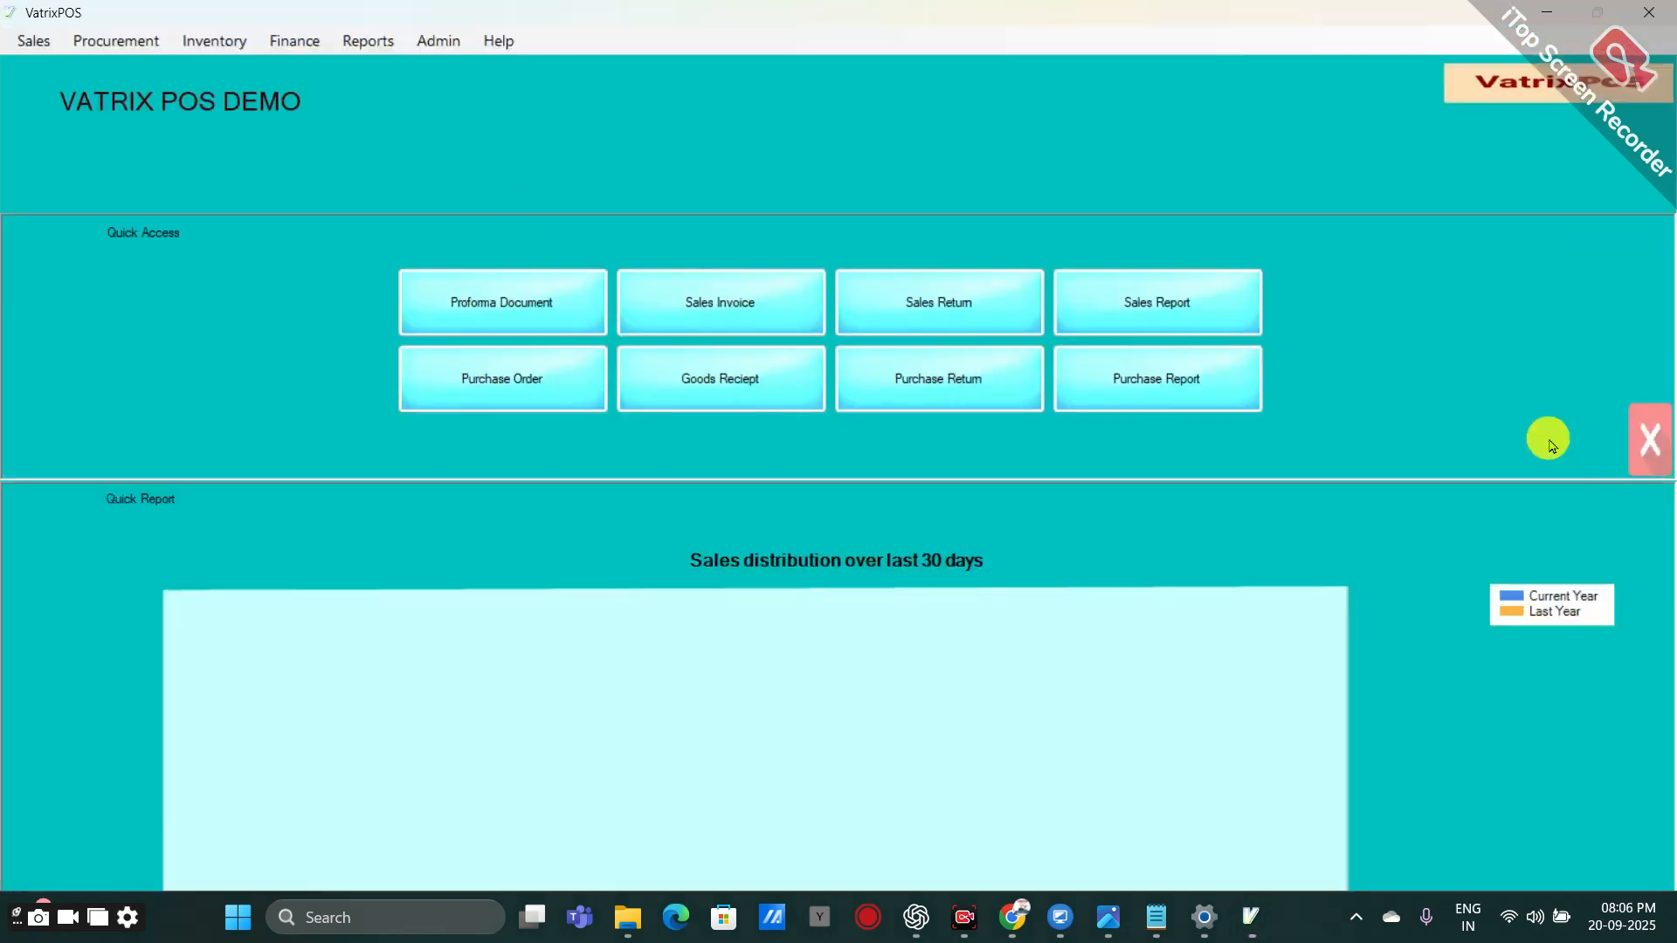
Open the Item Master and enter item code PEPSI300ML with the description "pepsi 300ml".
{"action": "left_click", "coordinate": [234, 43]}
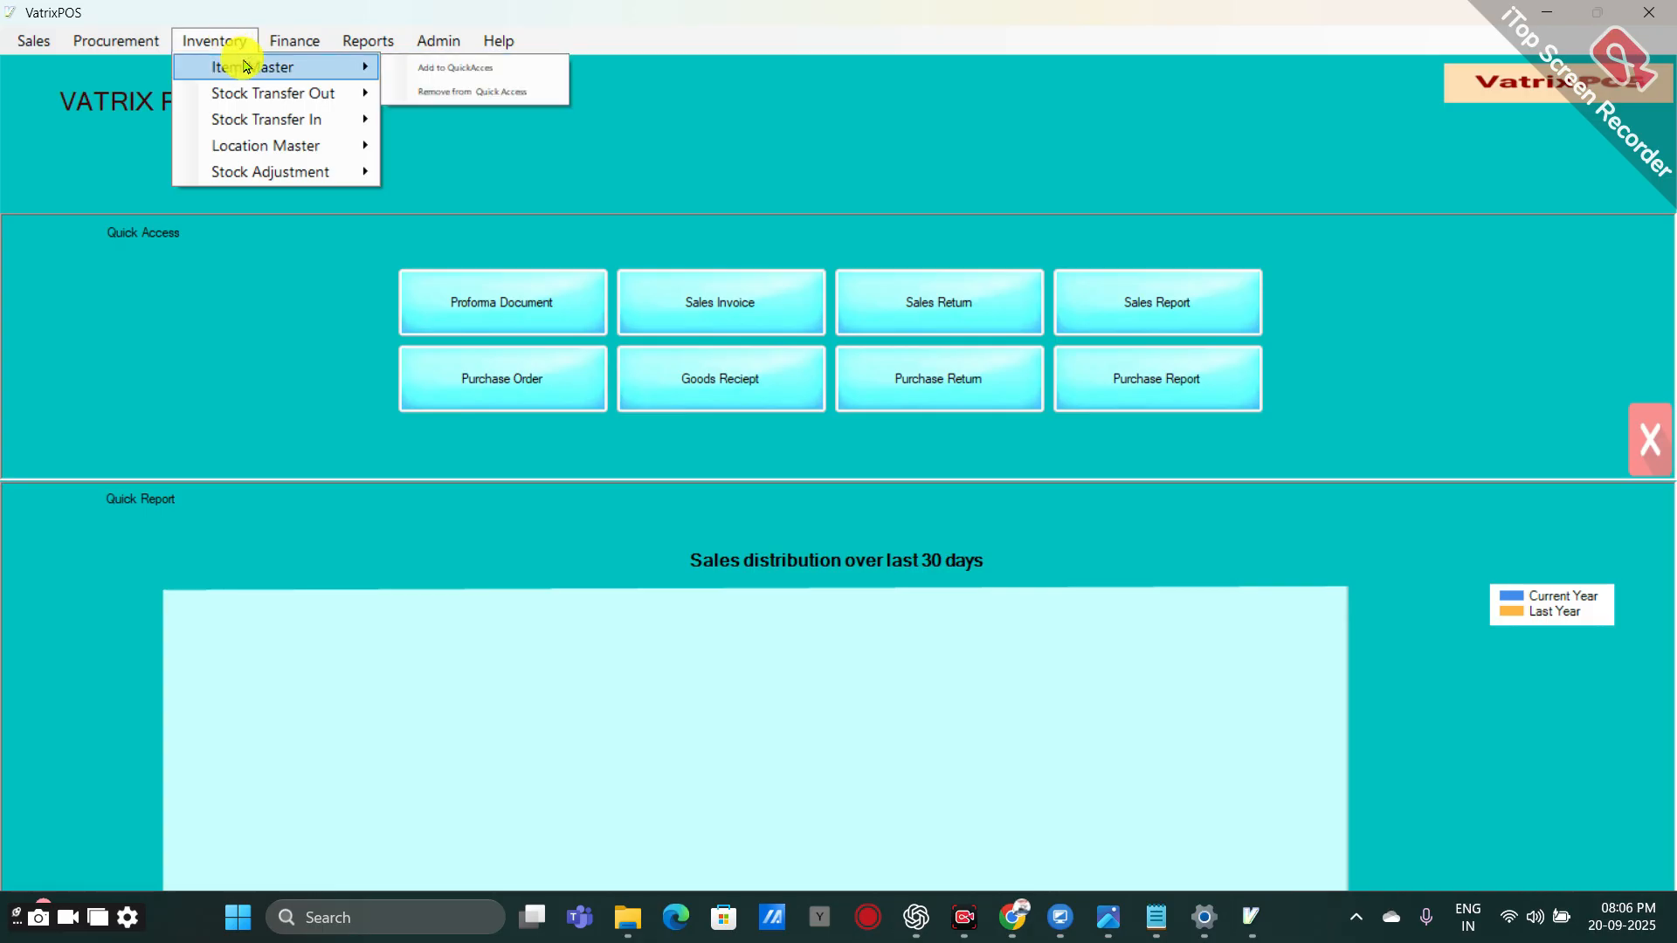
{"action": "left_click", "coordinate": [238, 64]}
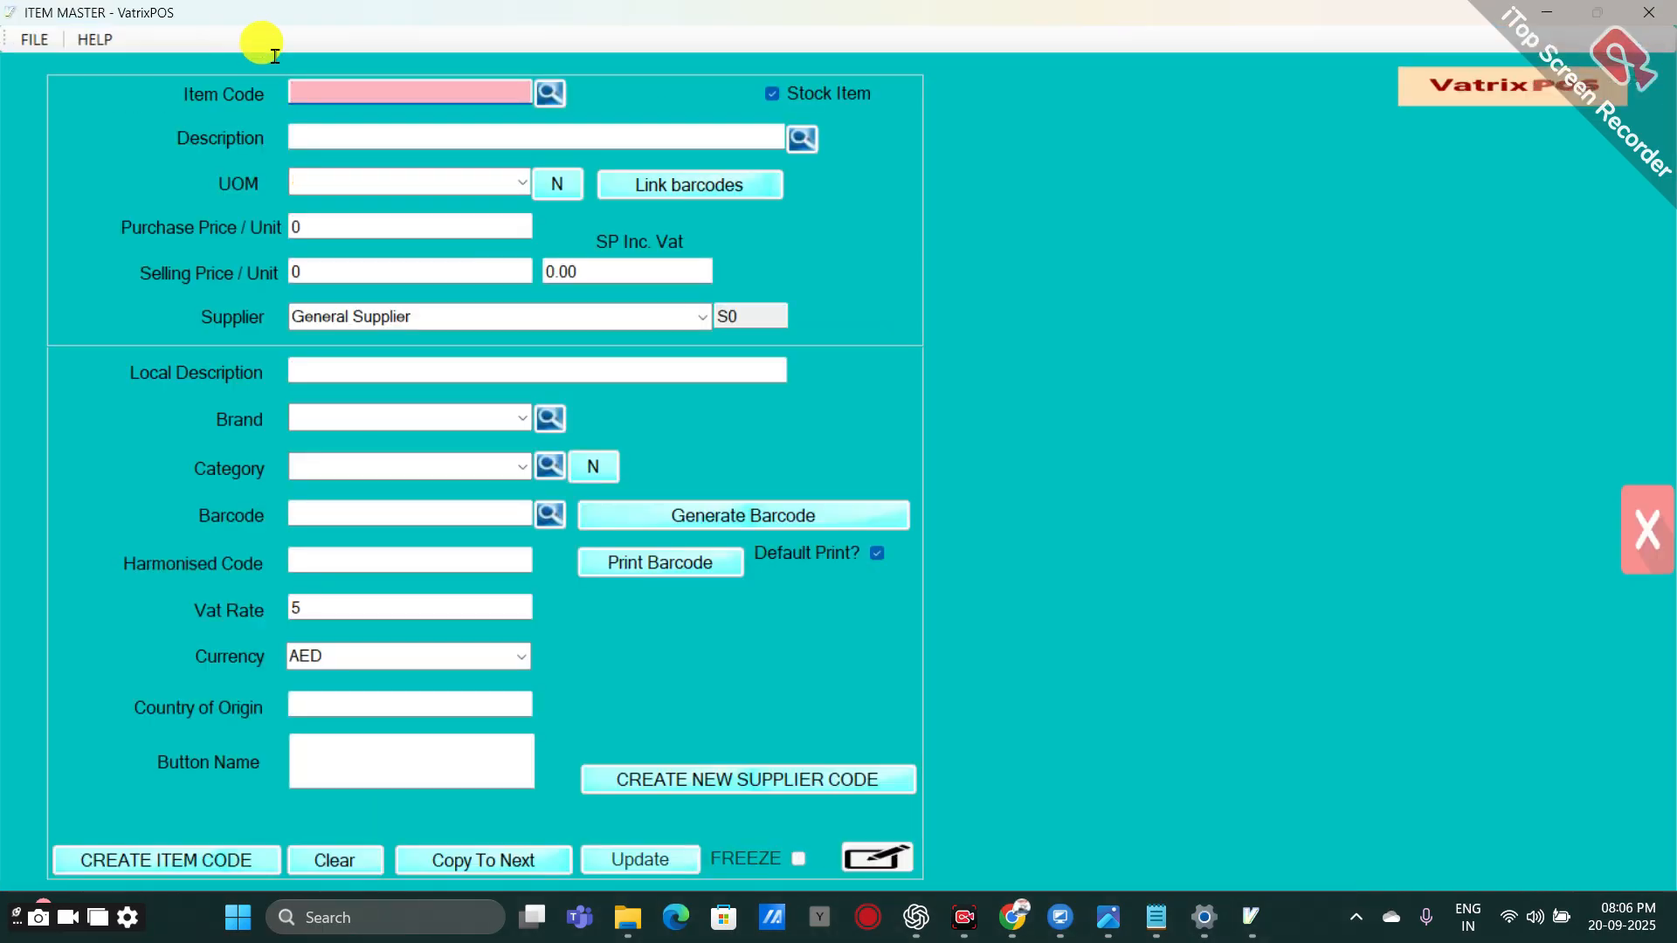
{"action": "type", "text": "PEPSI300M"}
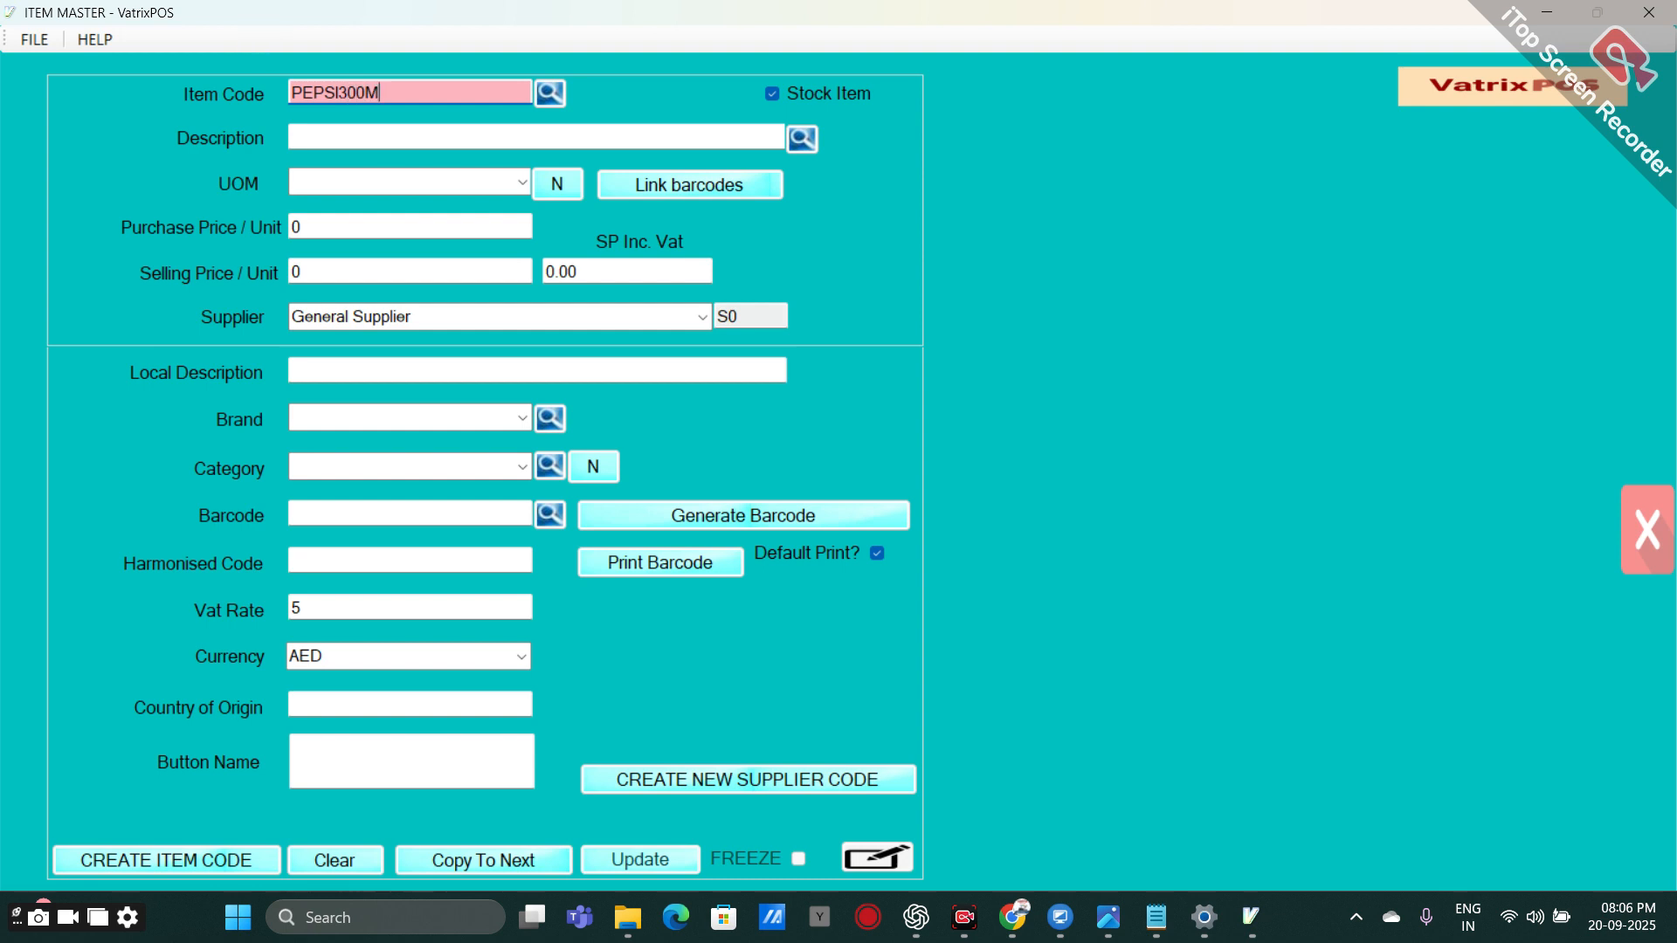
{"action": "type", "text": "L"}
{"action": "key", "text": "Return"}
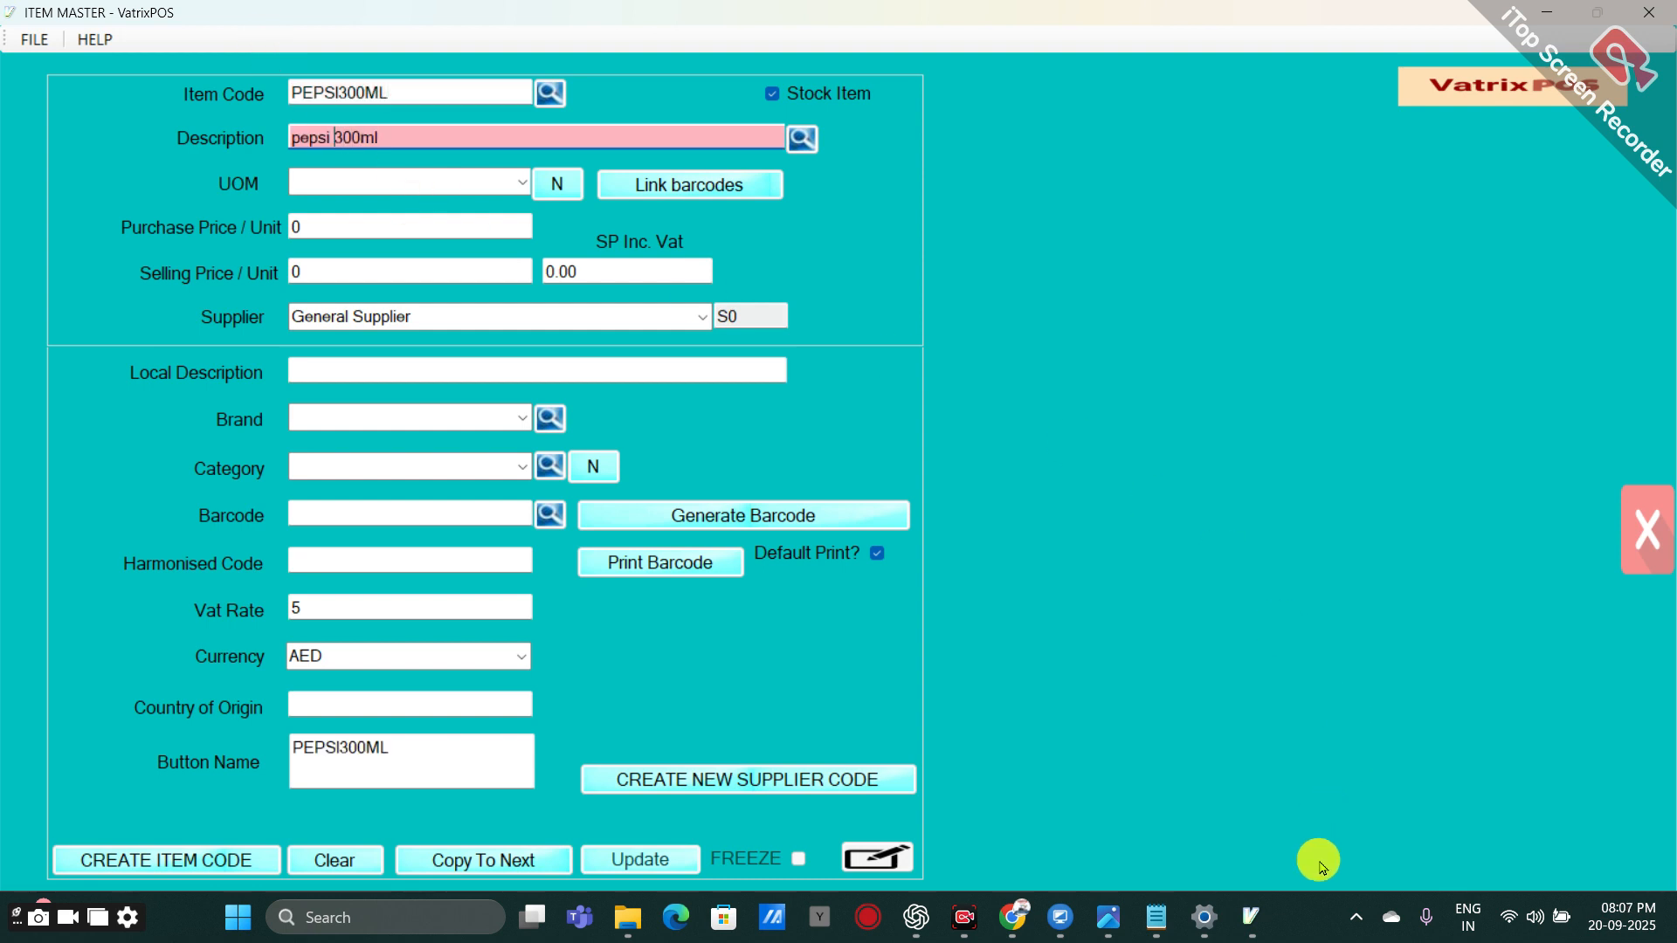
Add the unit of measure "each" with conversion value 1 to the item's Multi UOM list.
{"action": "left_click", "coordinate": [551, 187]}
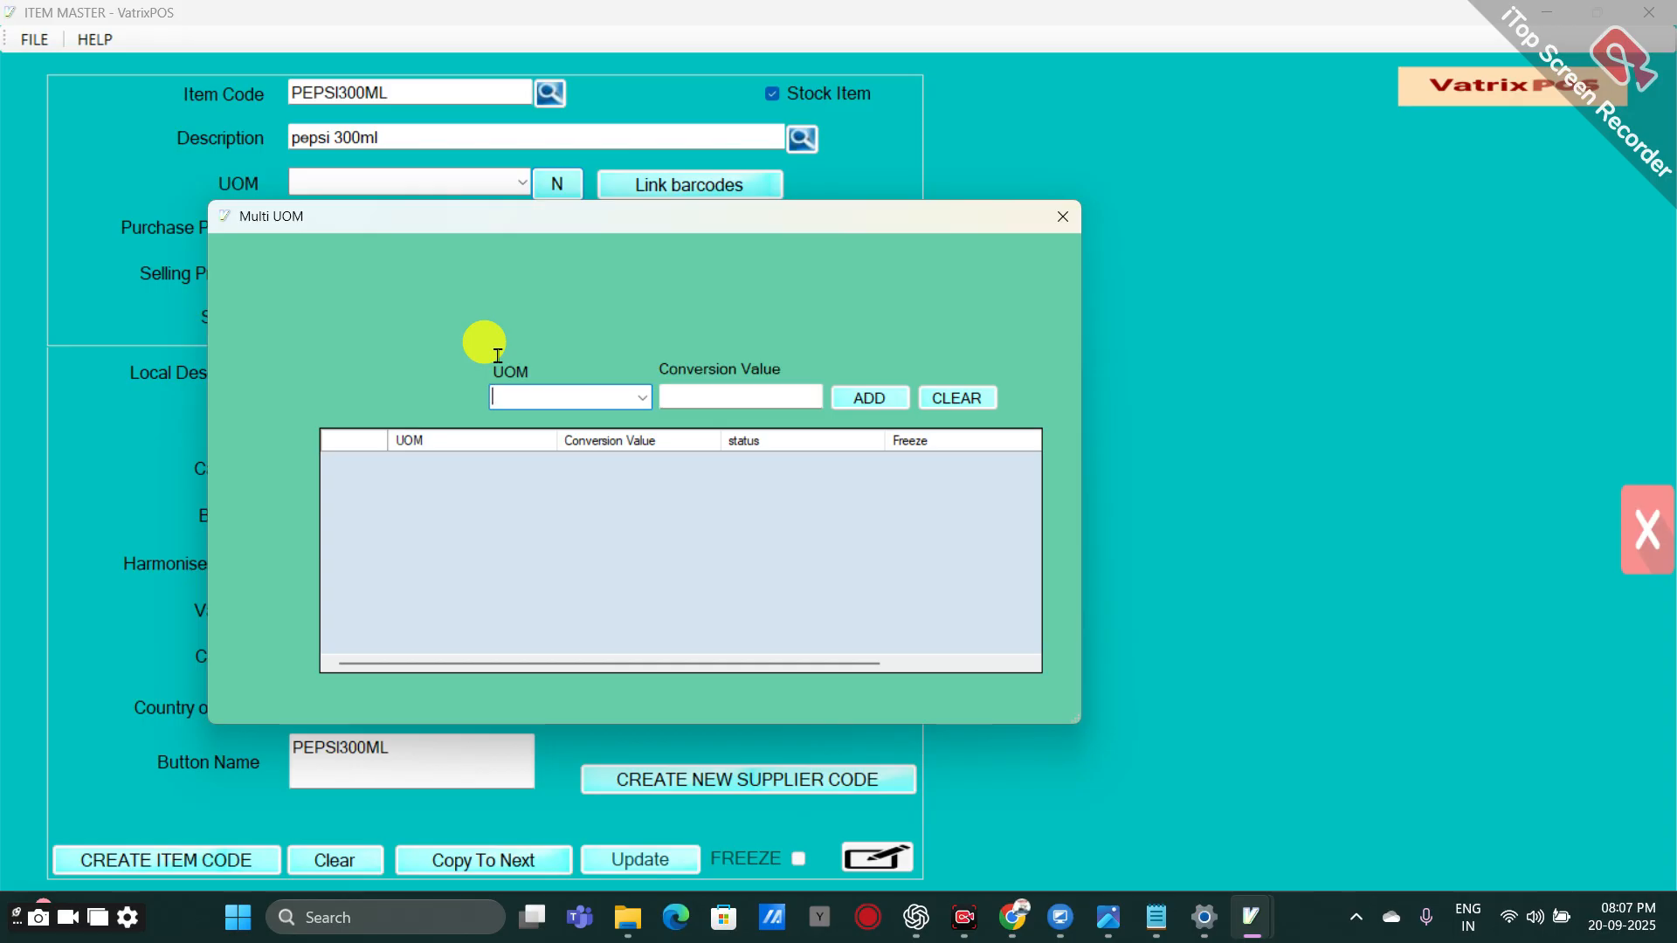
{"action": "type", "text": "each"}
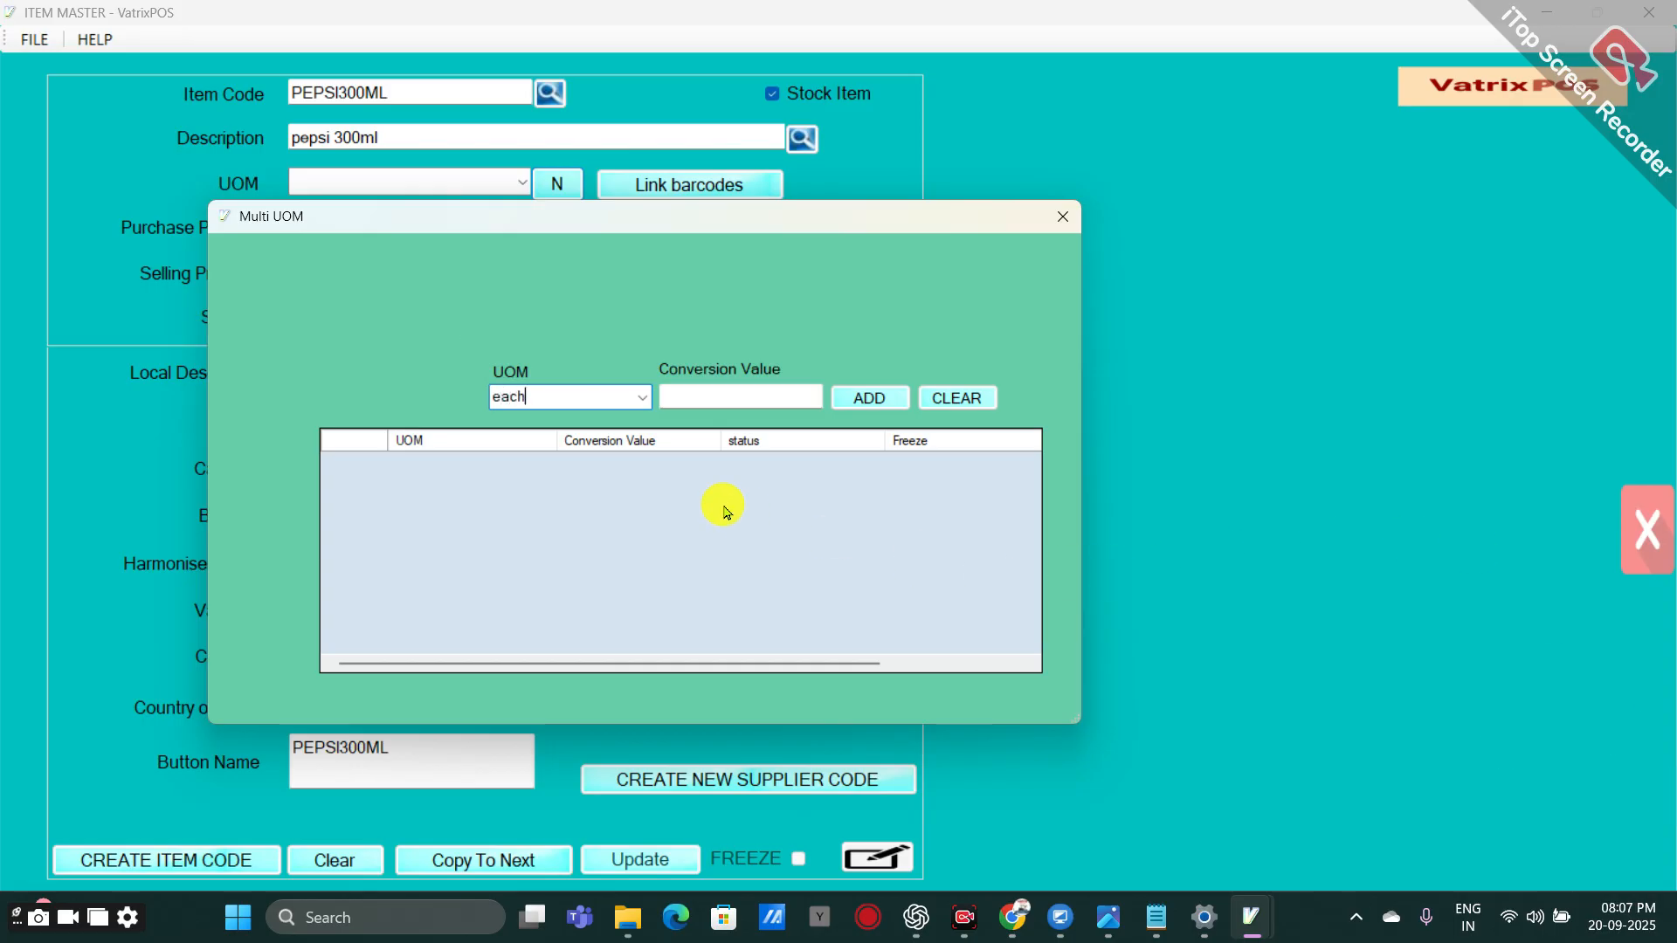
{"action": "key", "text": "Tab"}
{"action": "type", "text": "1"}
{"action": "left_click", "coordinate": [847, 395]}
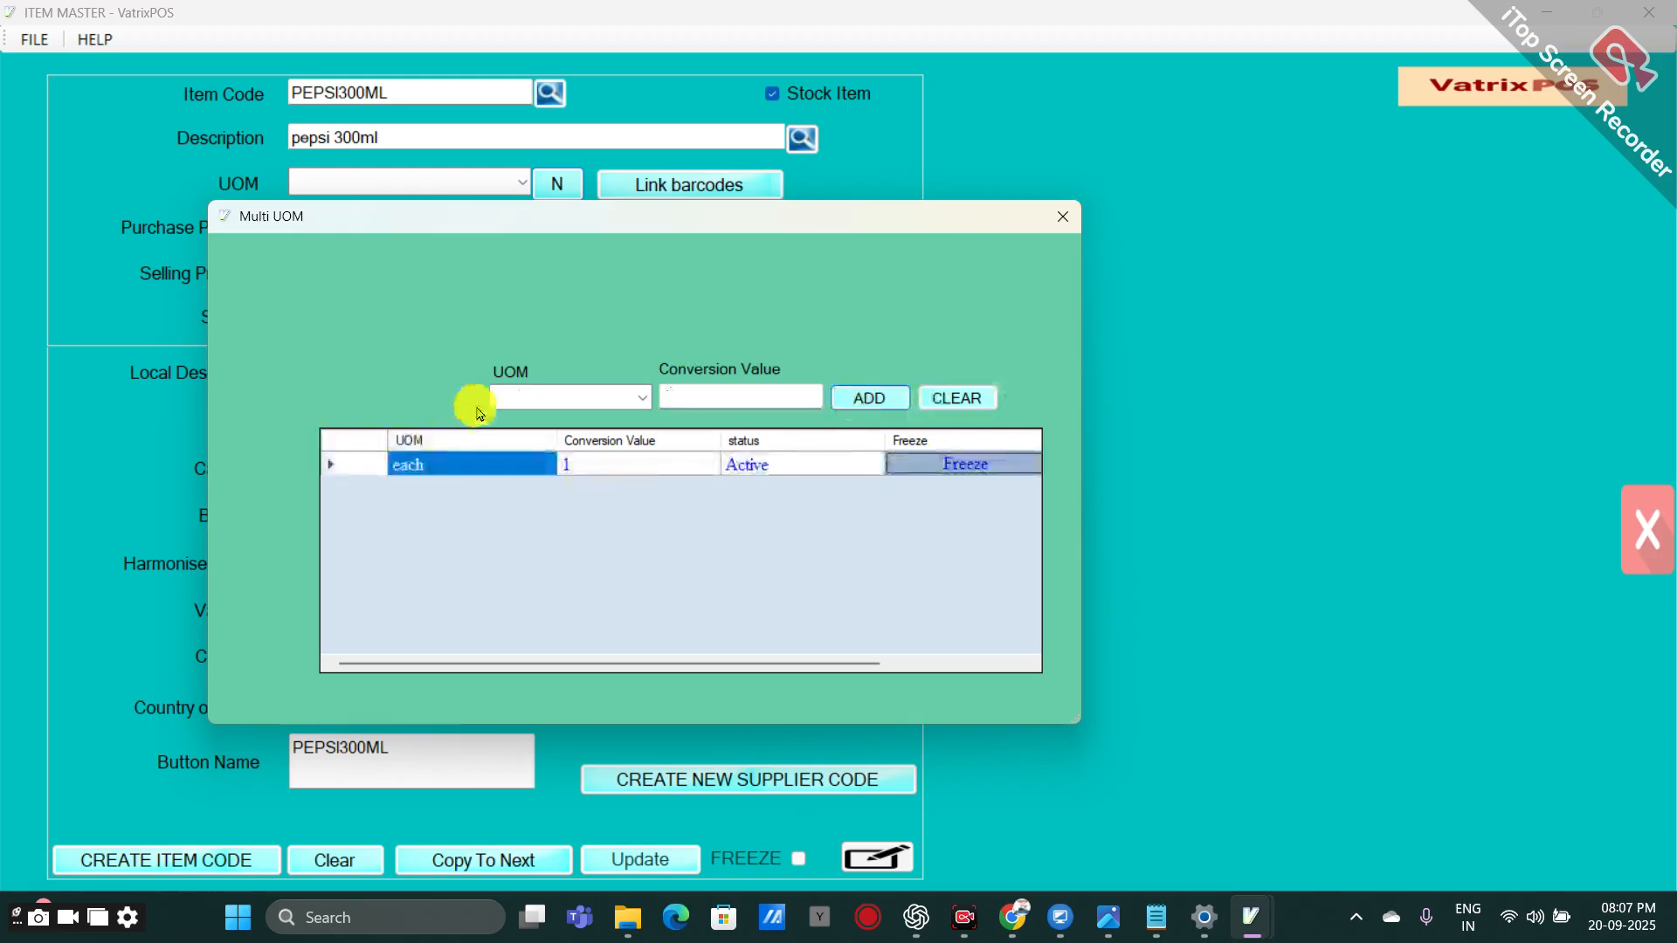
Add the unit of measure "box" with conversion value 6 and close the Multi UOM window.
{"action": "type", "text": "box"}
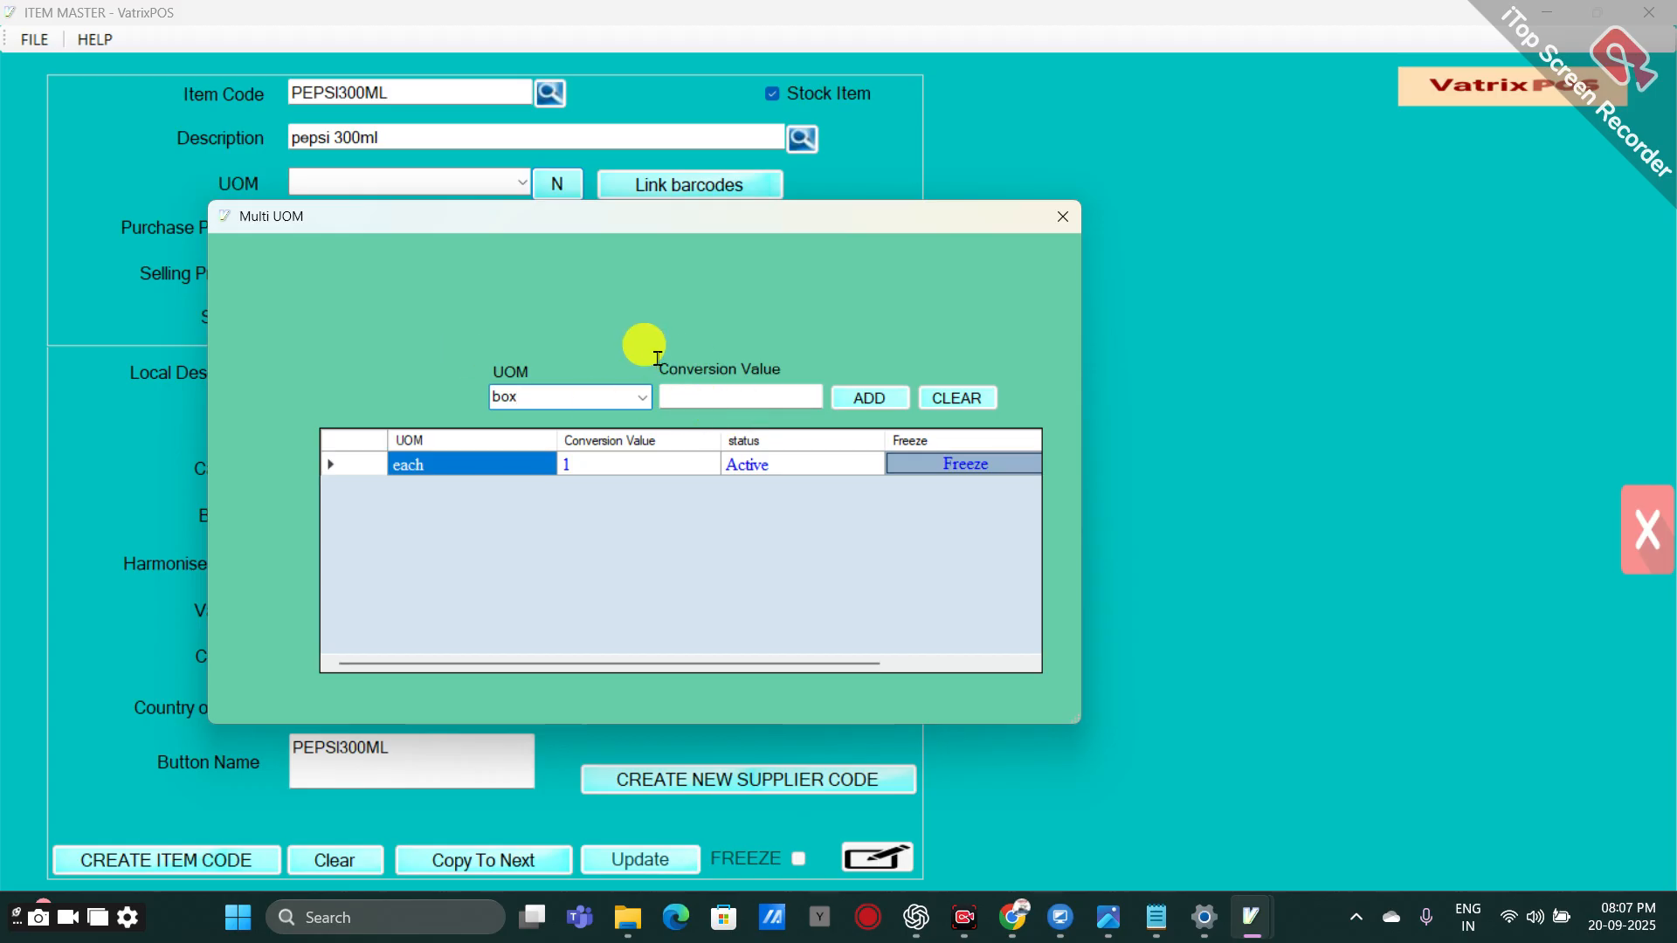
{"action": "key", "text": "Tab"}
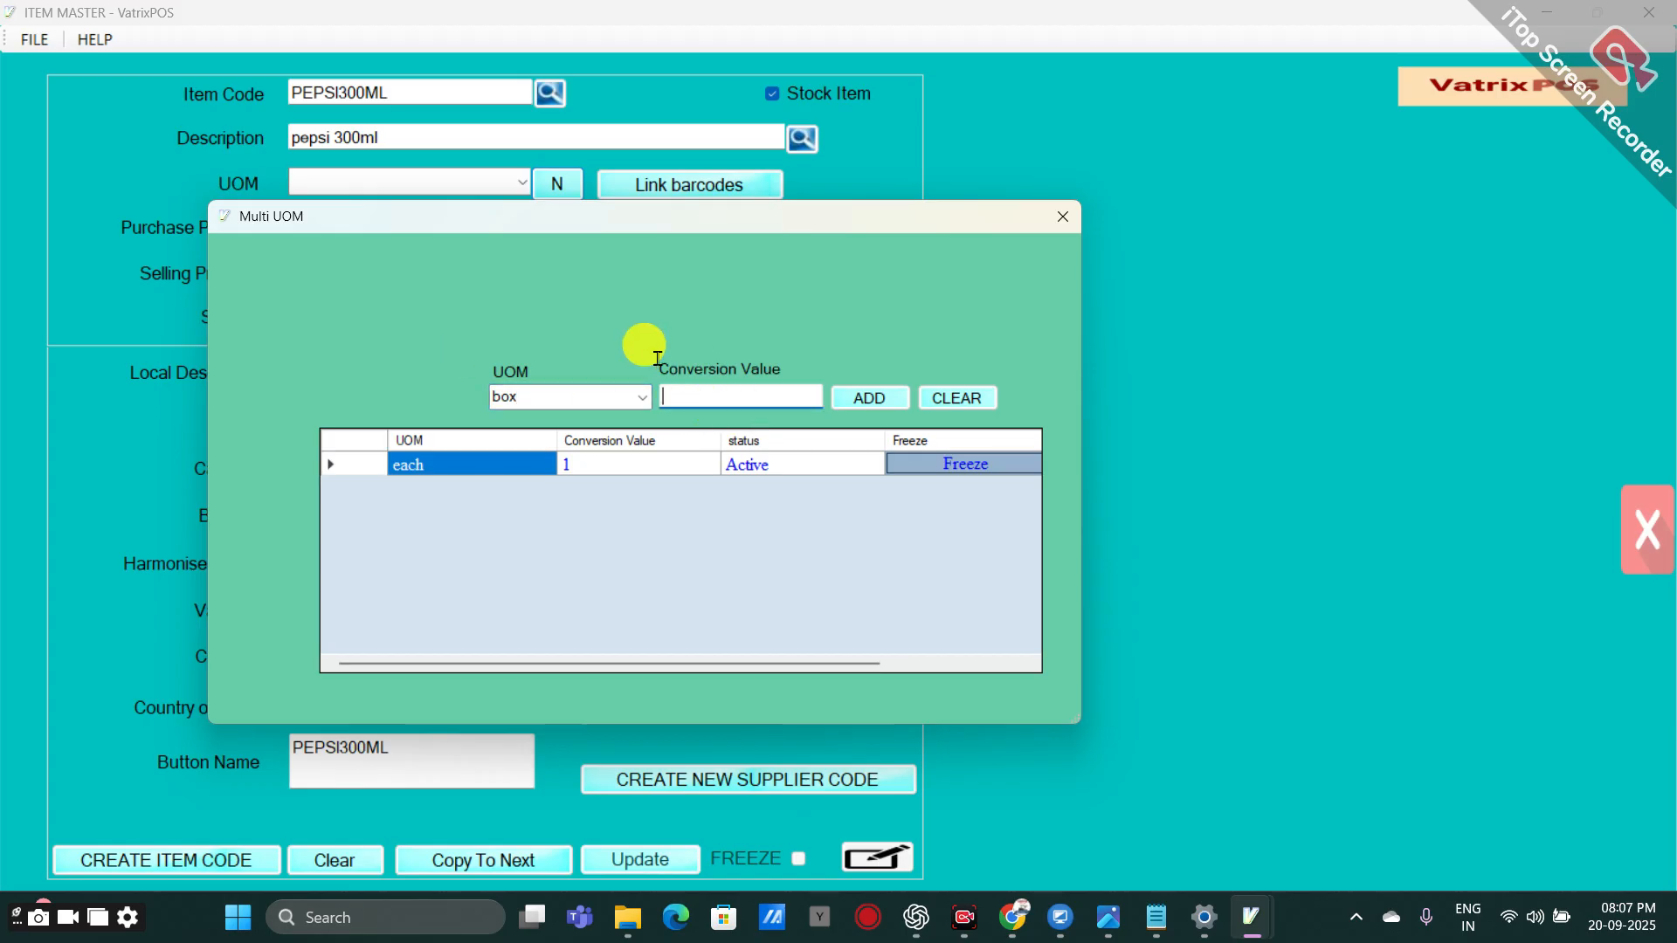
{"action": "type", "text": "6"}
{"action": "left_click", "coordinate": [860, 397]}
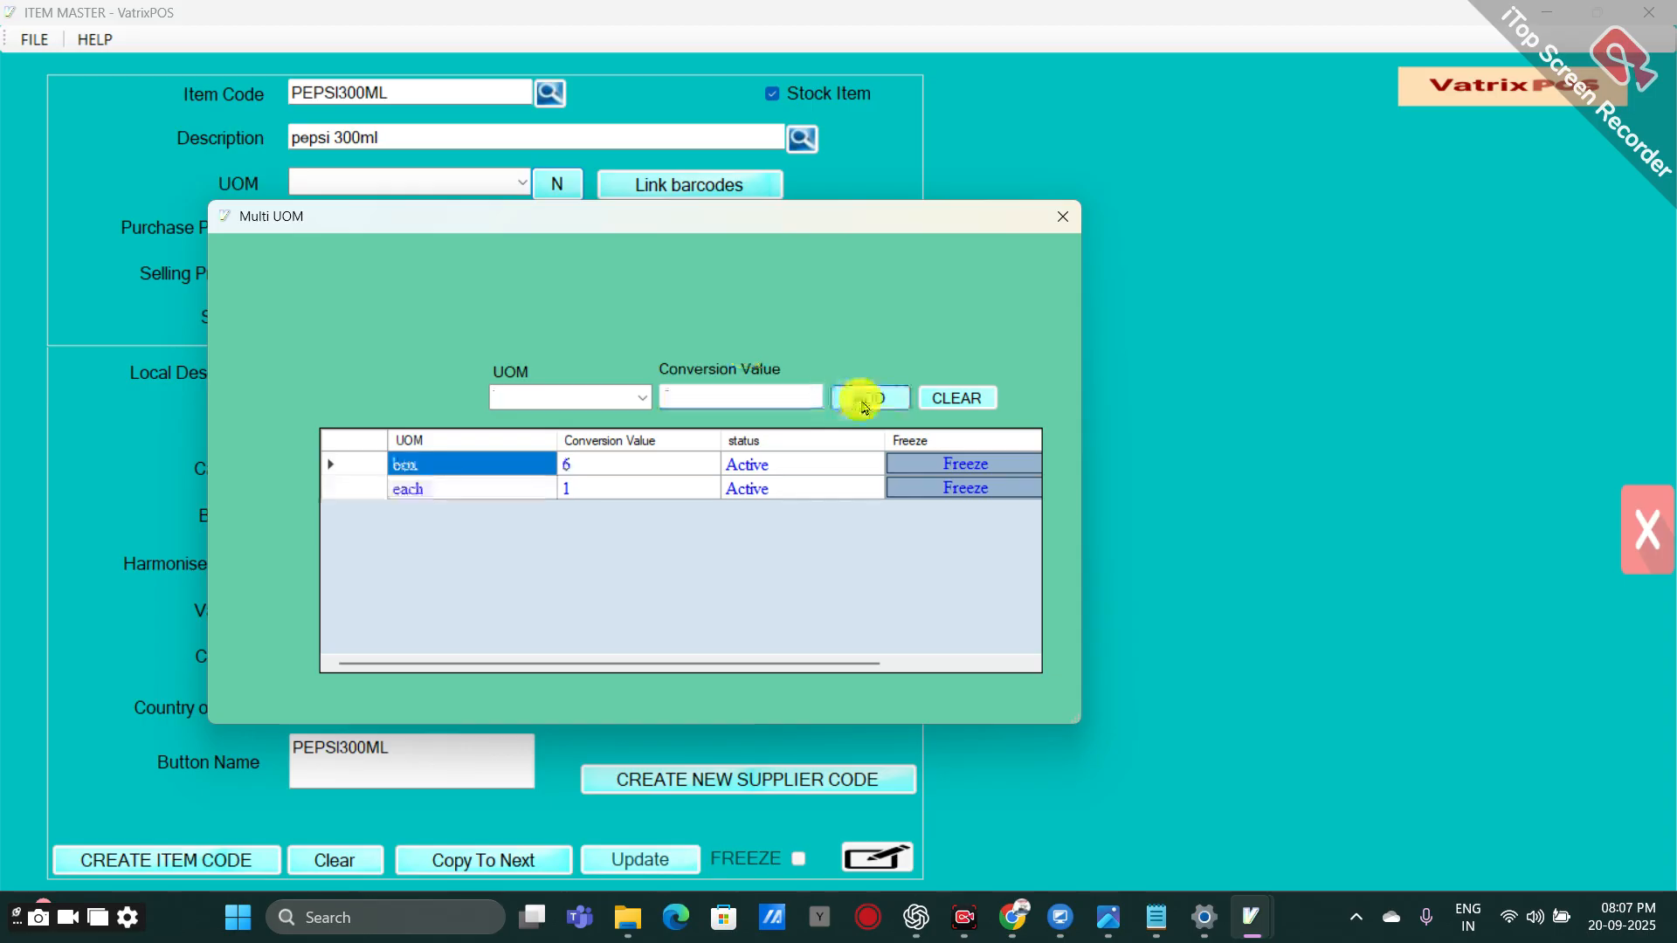
{"action": "left_click", "coordinate": [1062, 214]}
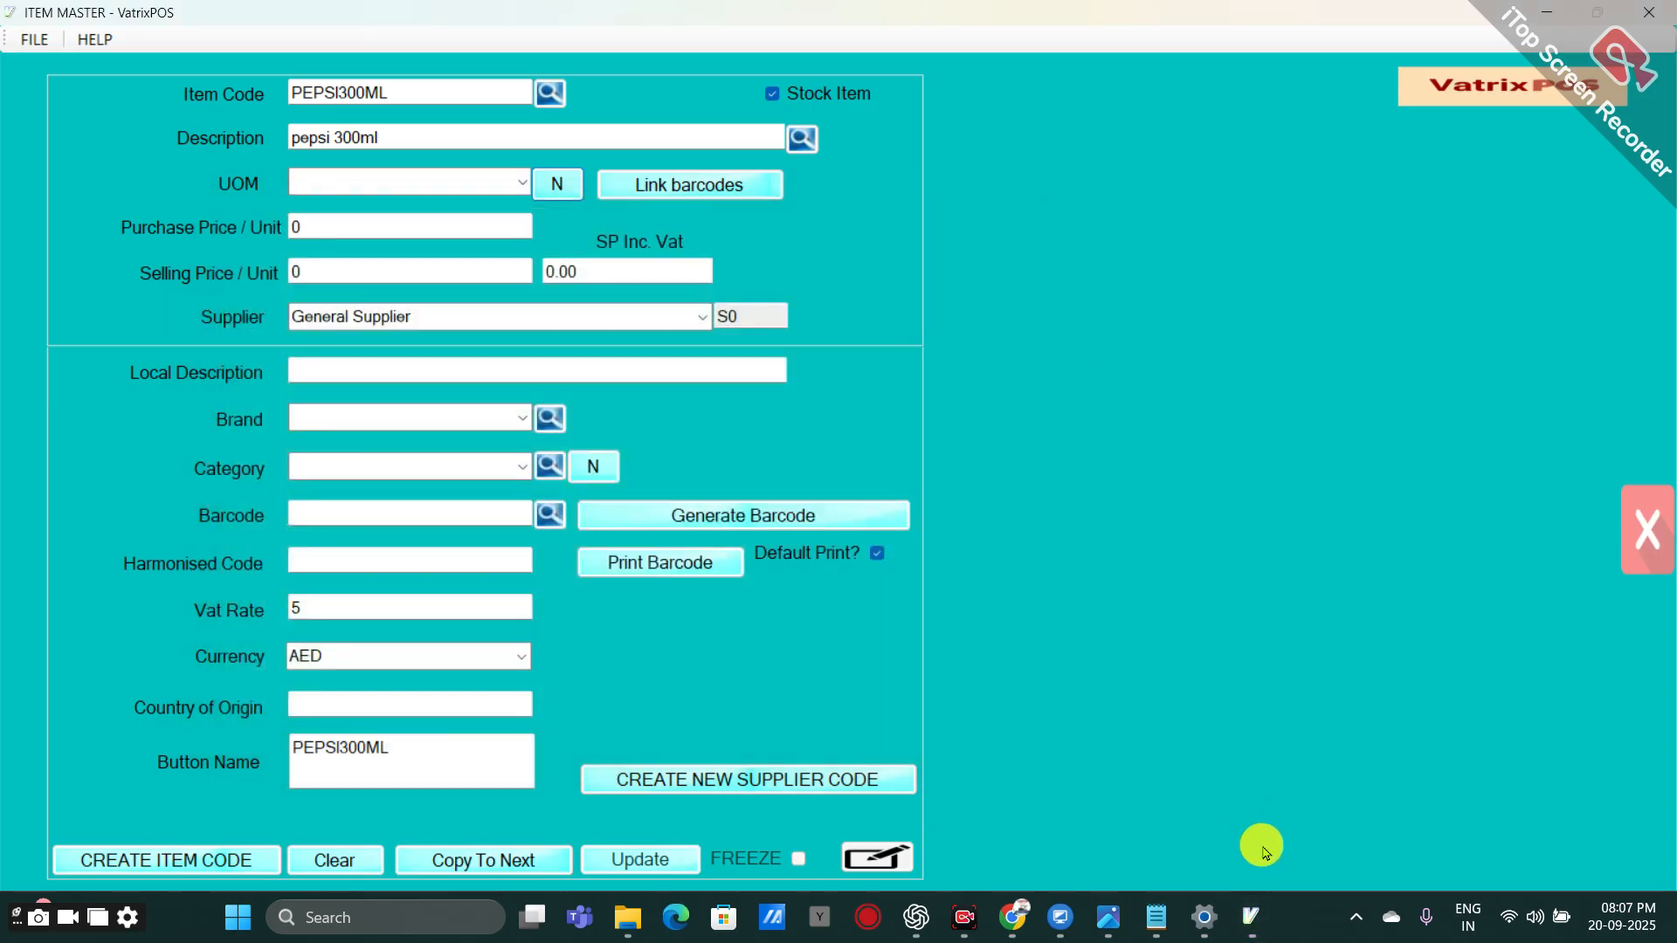
Set the item's UOM to each/1, its purchase price to 3 and its selling price to 6.
{"action": "left_click", "coordinate": [520, 181]}
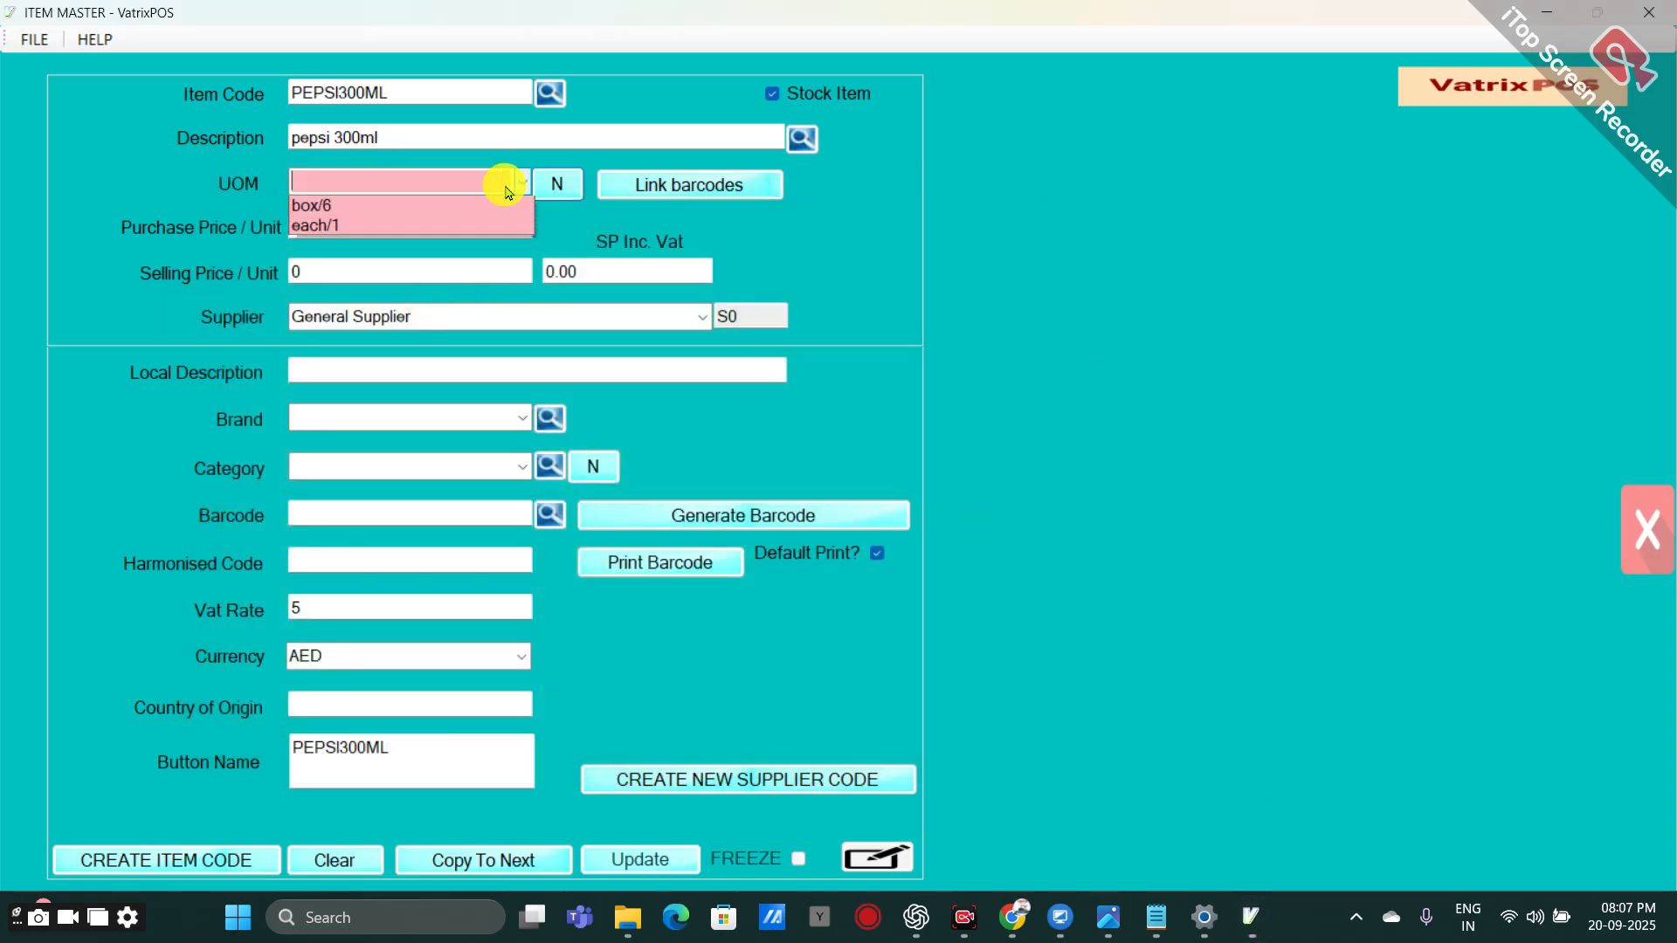
{"action": "left_click", "coordinate": [353, 225]}
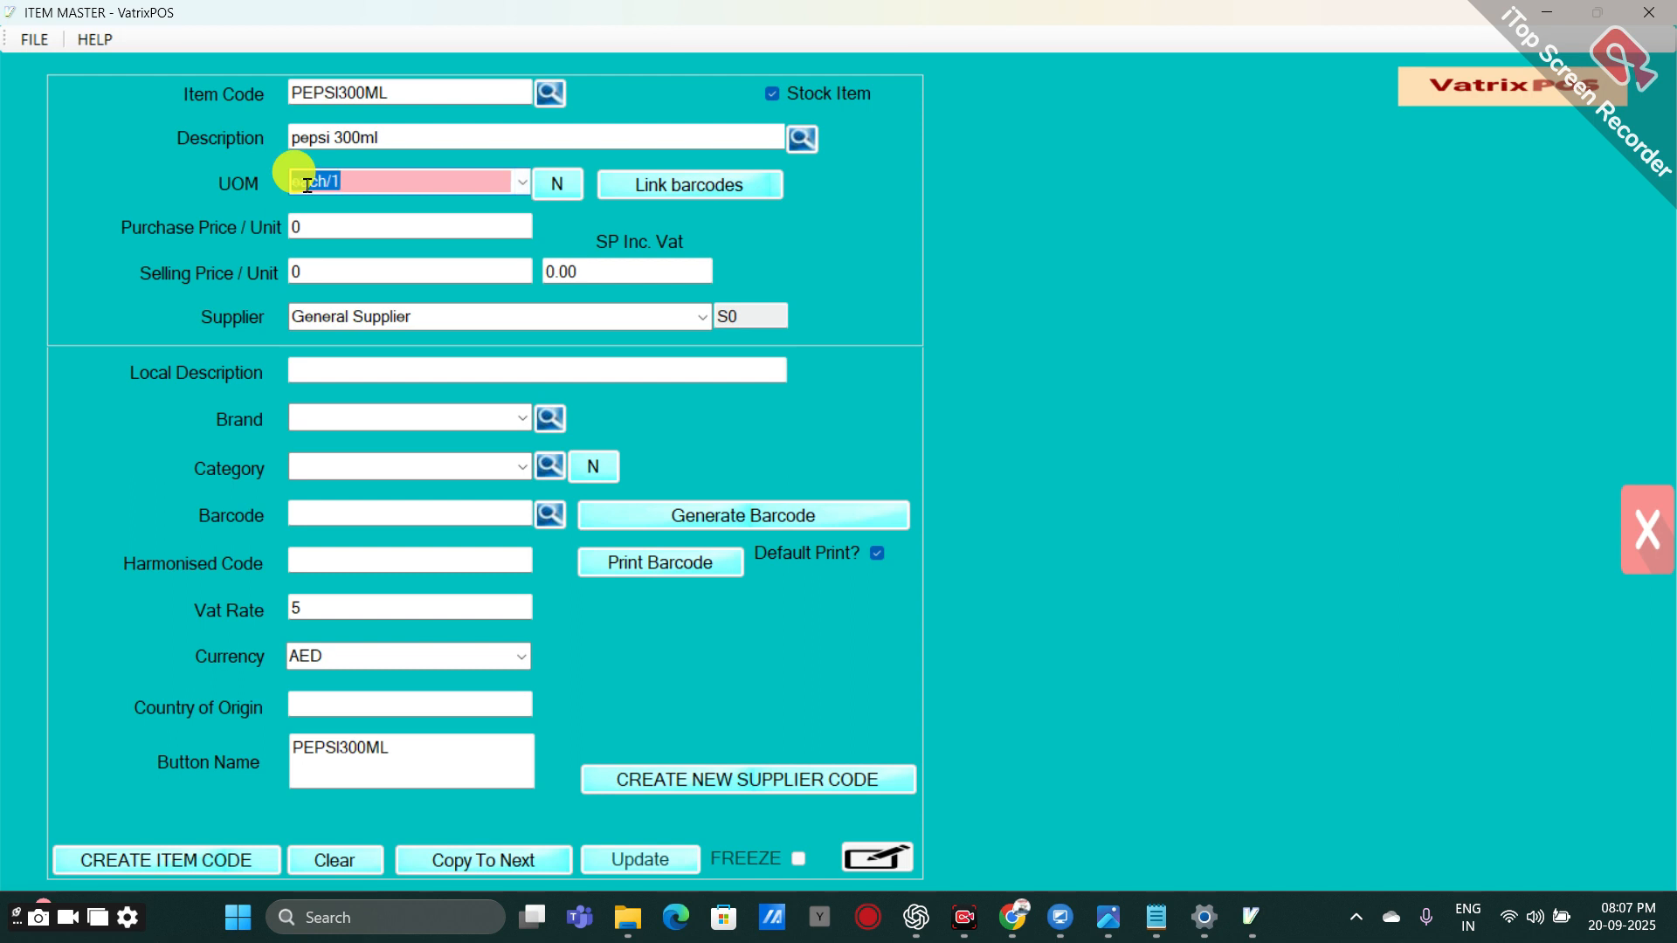
{"action": "key", "text": "Tab"}
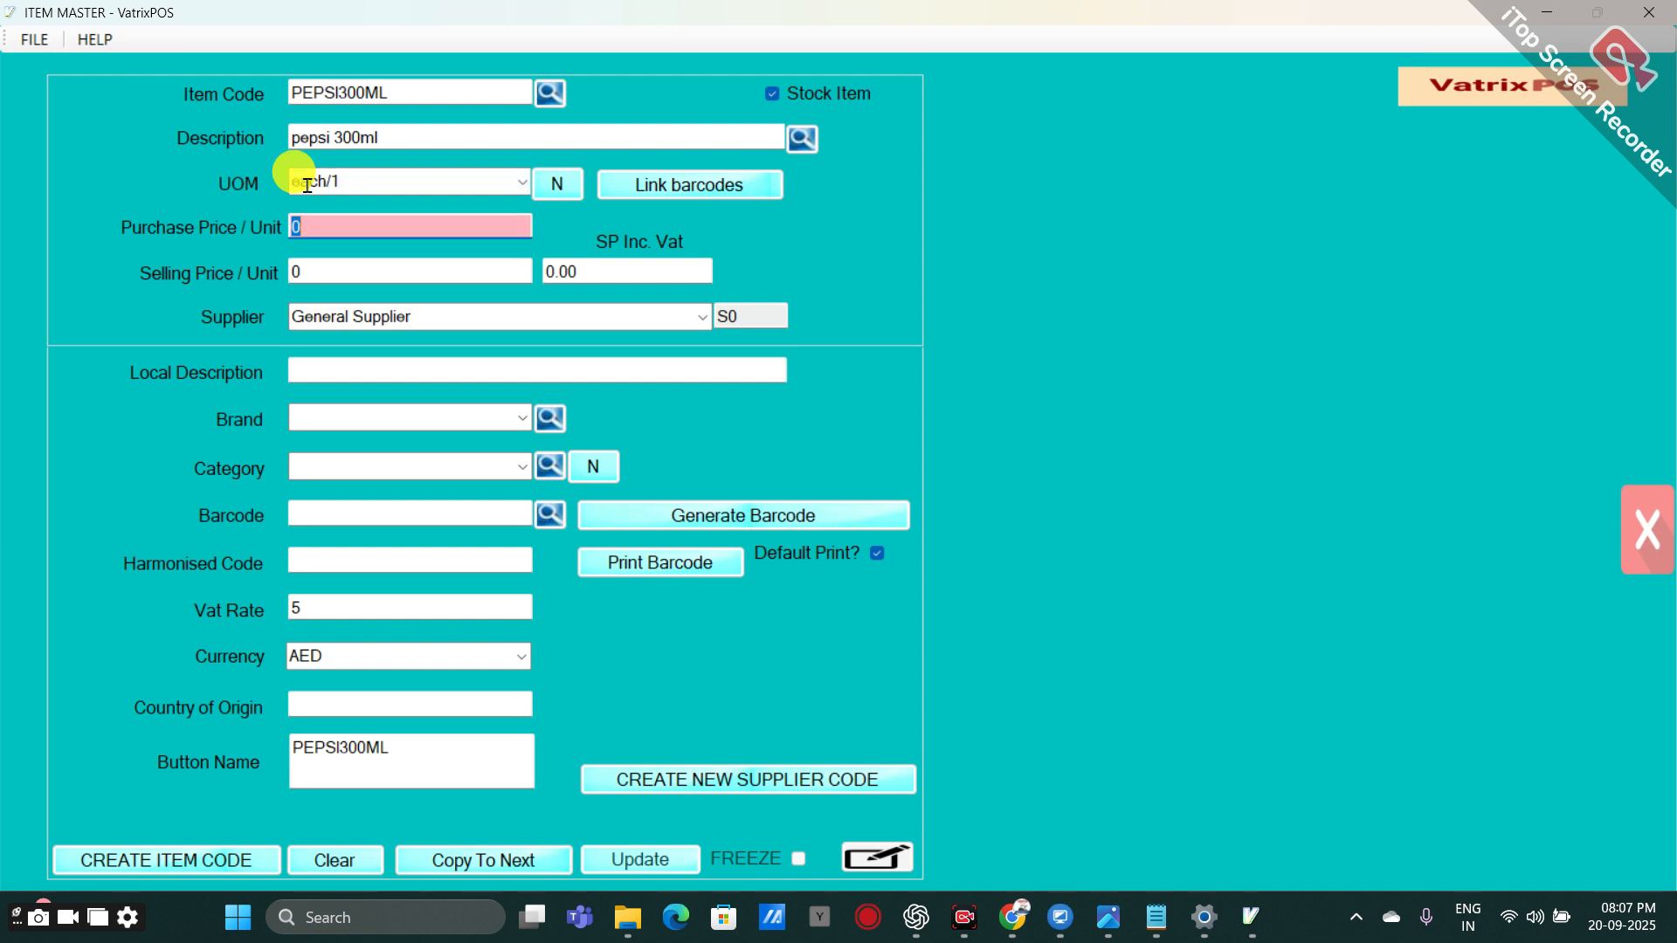
{"action": "type", "text": "3"}
{"action": "left_click_drag", "start_coordinate": [335, 279], "coordinate": [254, 225]}
{"action": "key", "text": "BackSpace"}
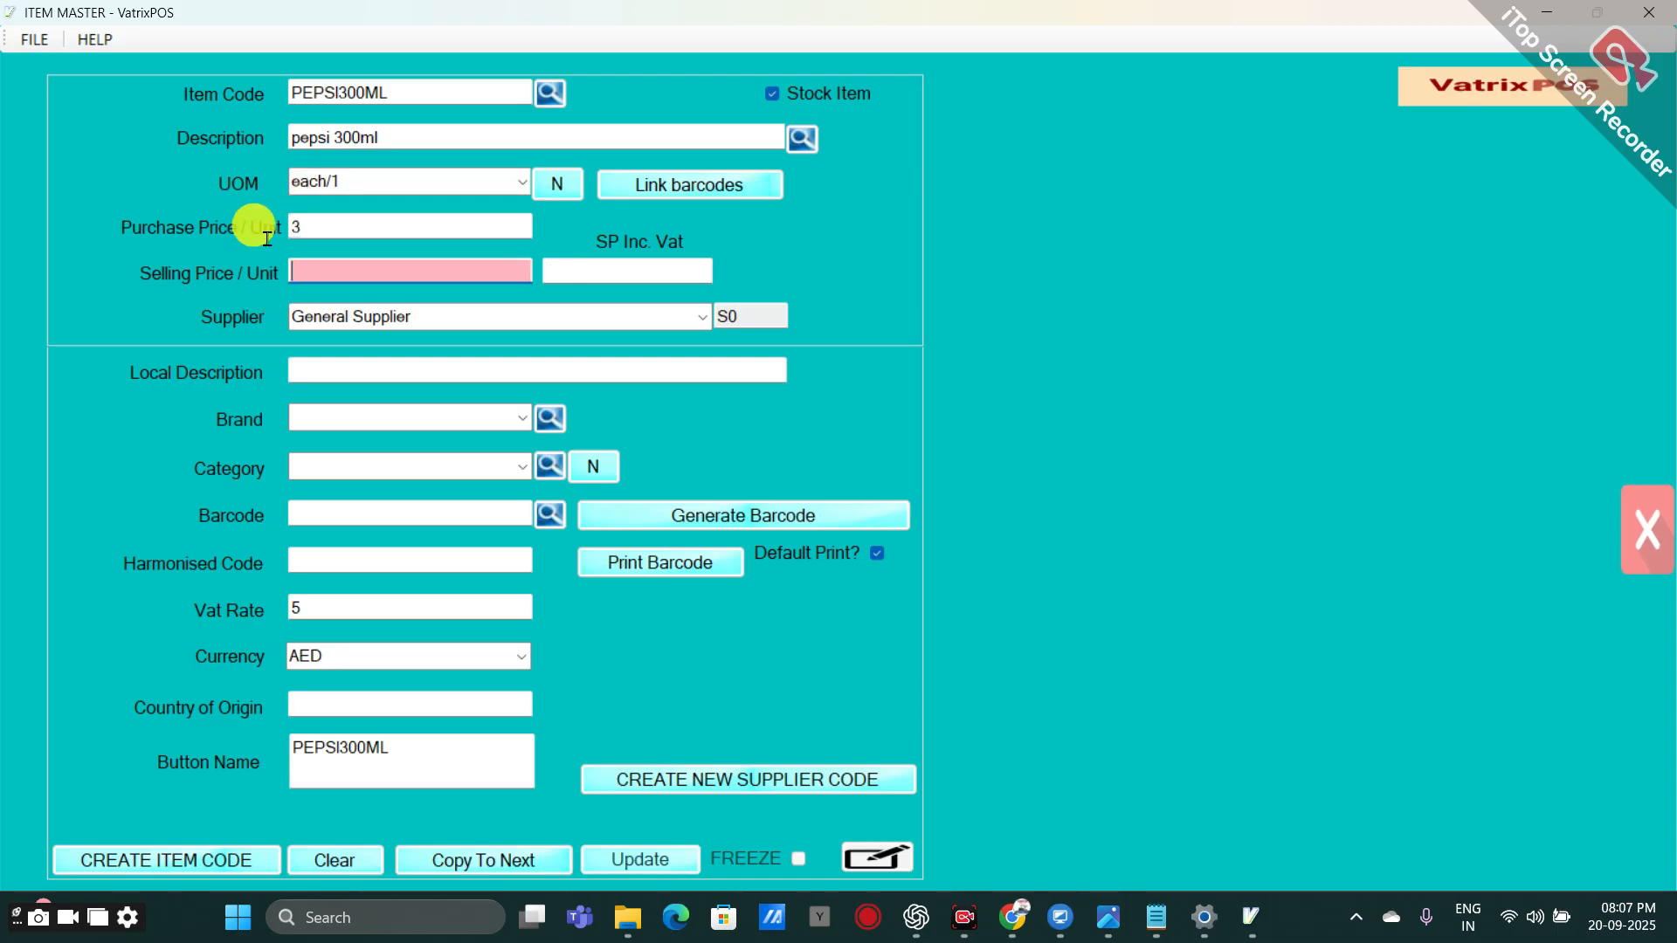
{"action": "type", "text": "6"}
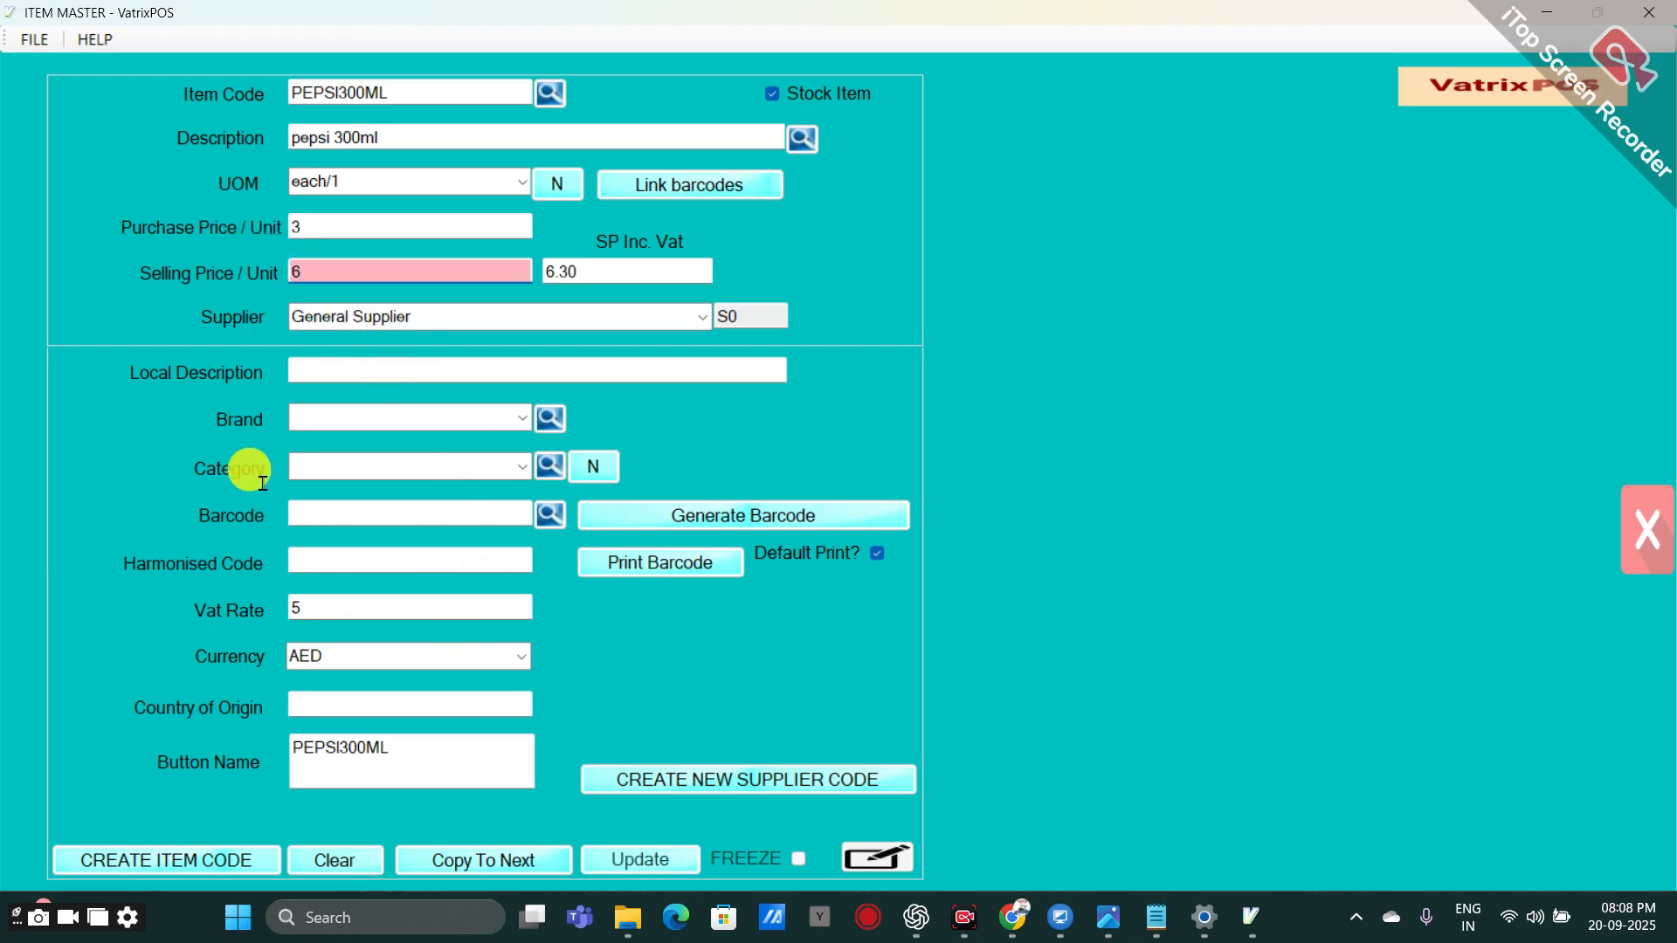
{"action": "key", "text": "Return"}
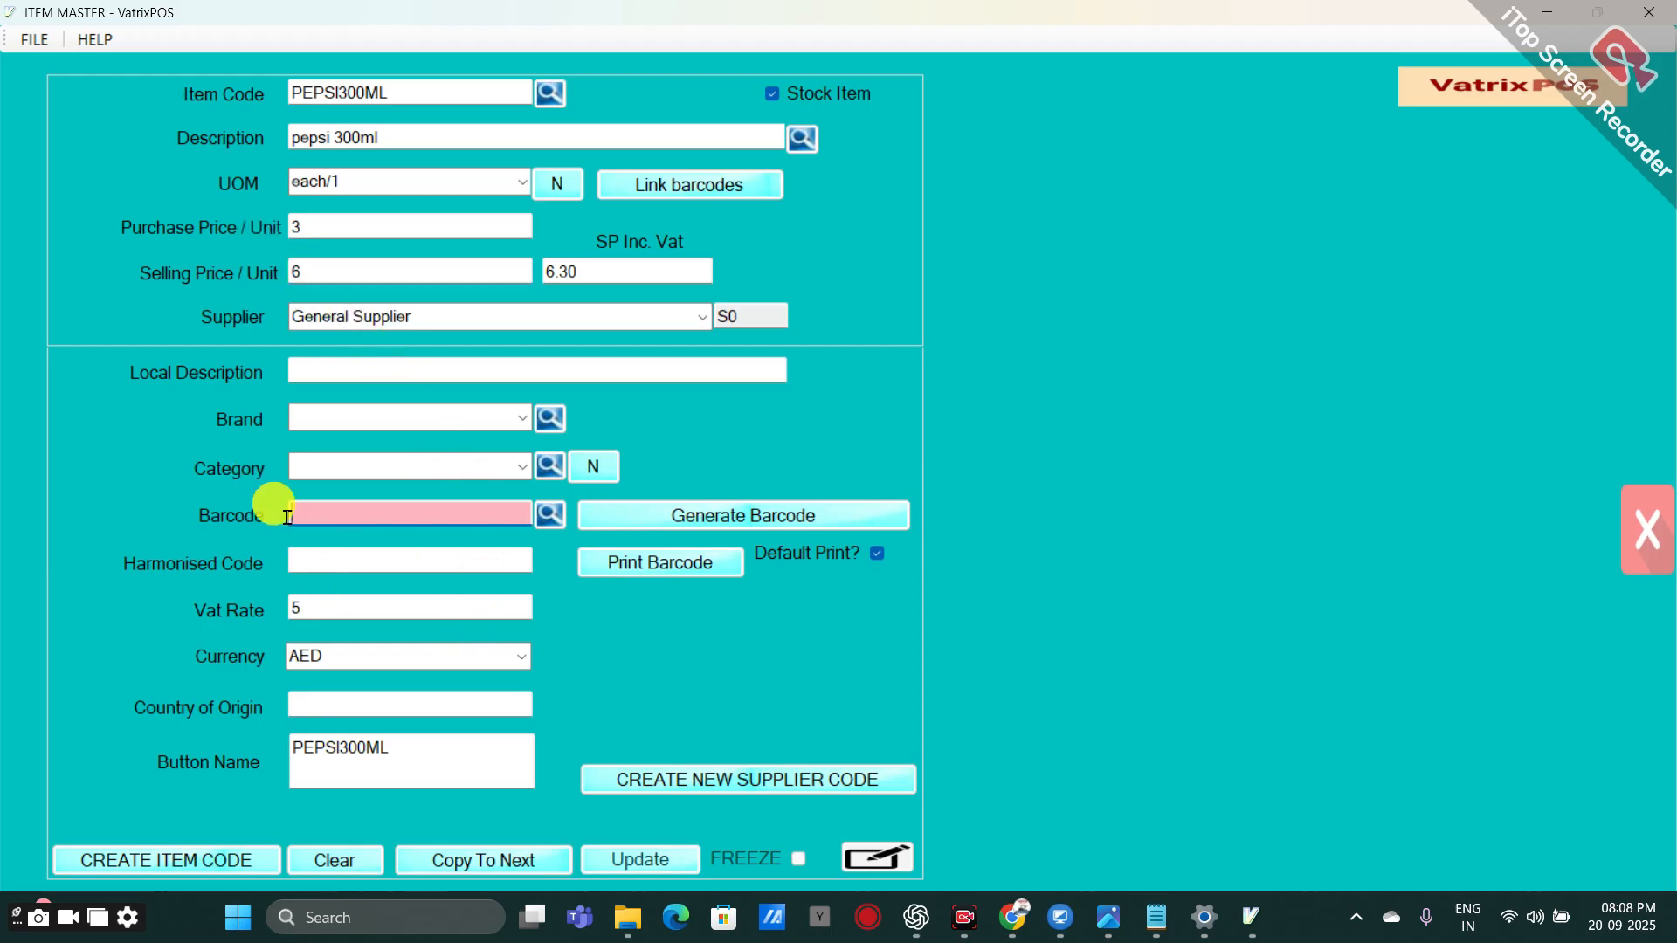
Assign barcode 3 to the item and create the item code.
{"action": "type", "text": "3"}
{"action": "left_click", "coordinate": [287, 515]}
{"action": "left_click", "coordinate": [183, 856]}
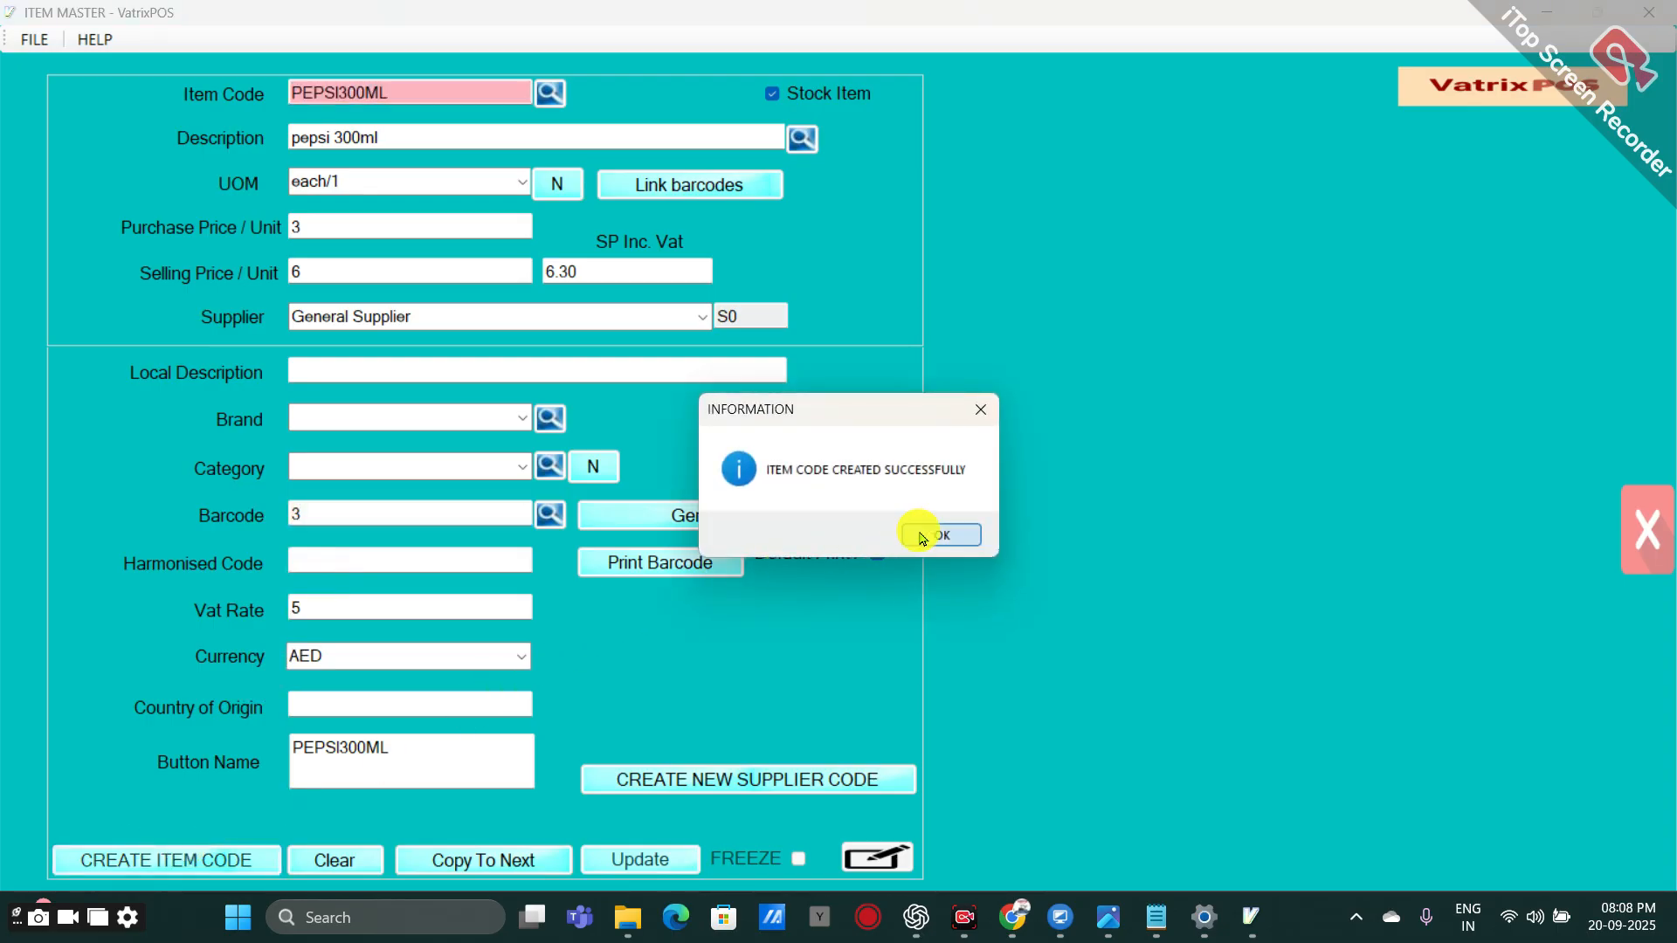
{"action": "left_click", "coordinate": [922, 538]}
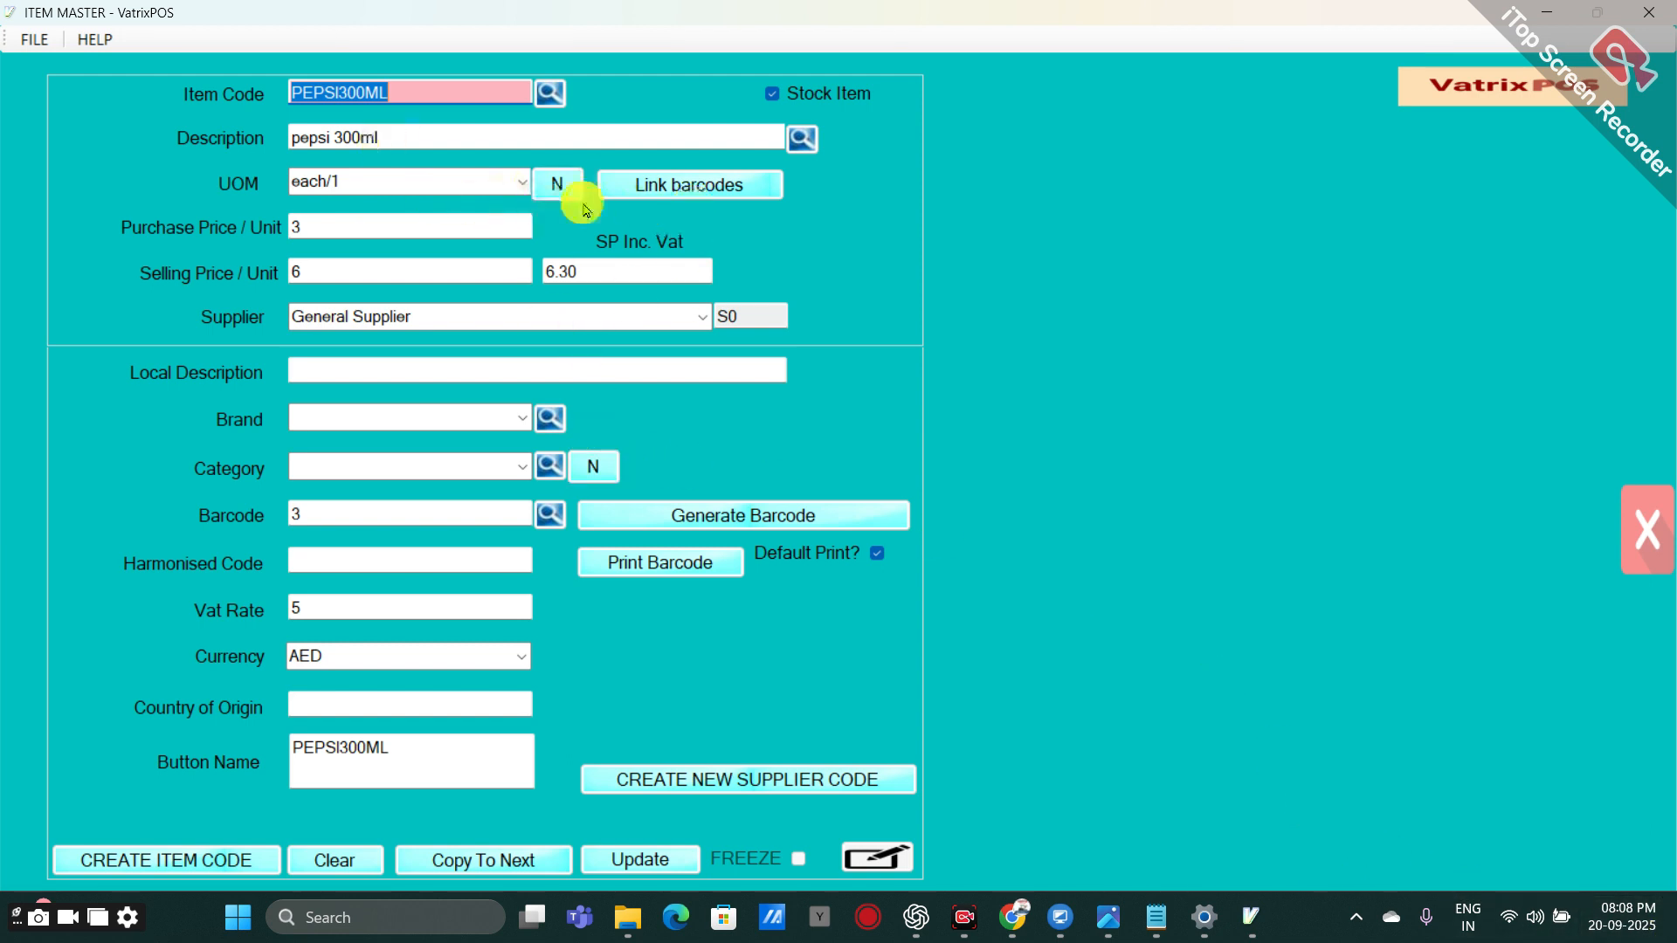
Link barcode 4 to the item's box/6 unit with purchase price 18 and selling price 36.
{"action": "left_click", "coordinate": [680, 187]}
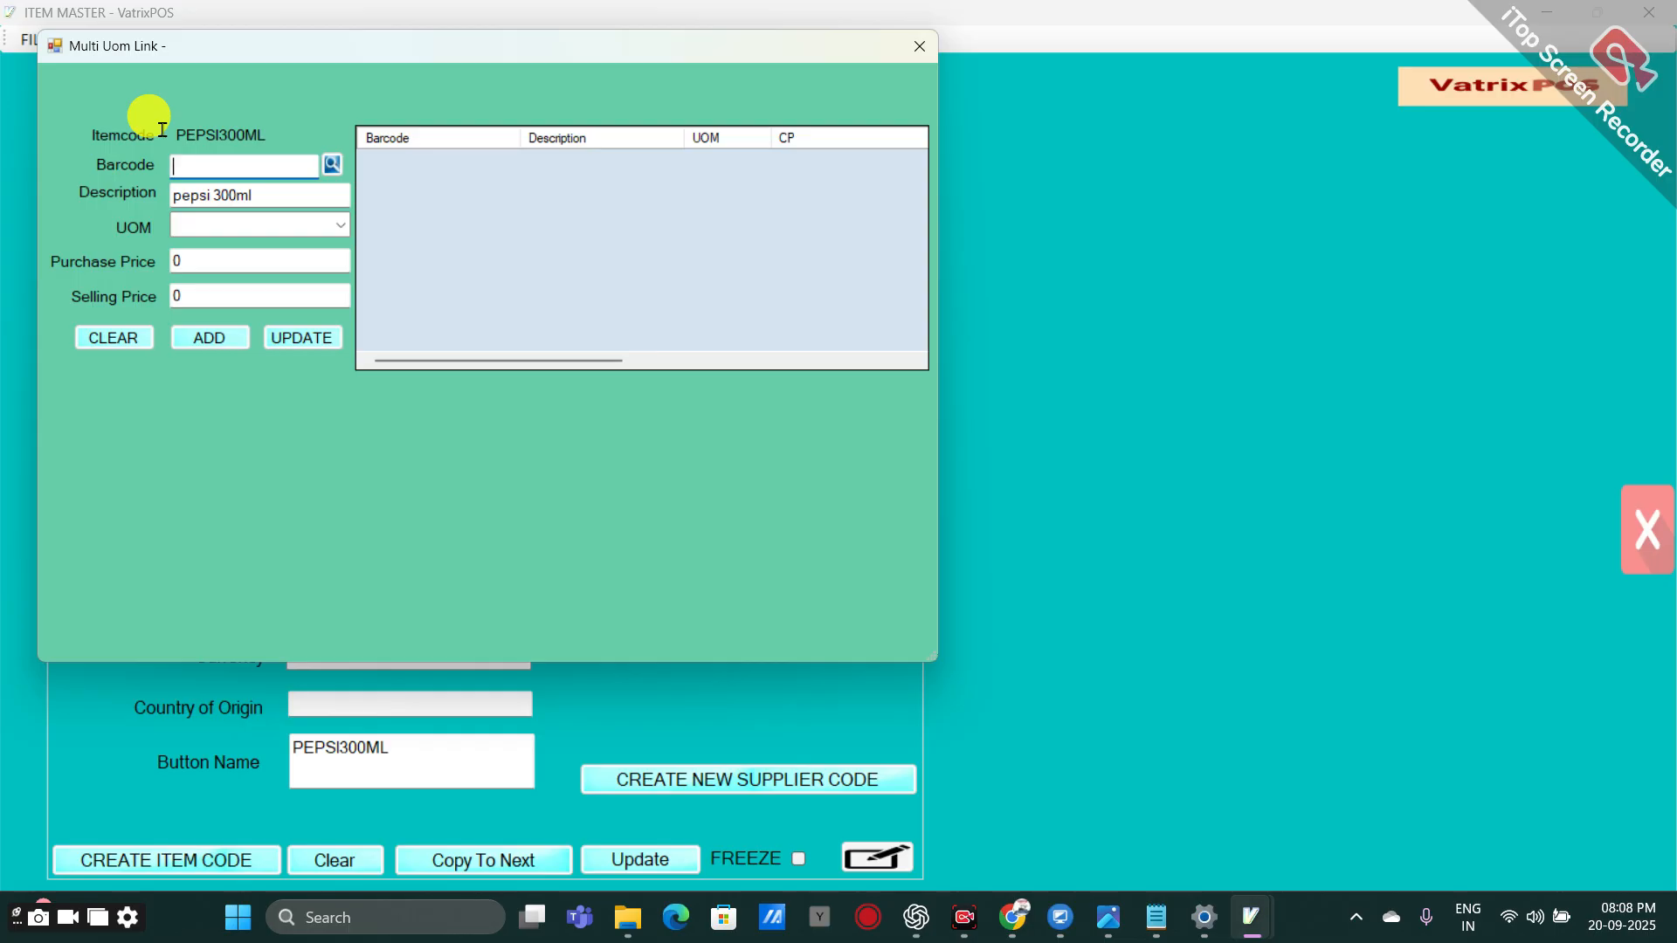
{"action": "type", "text": "4"}
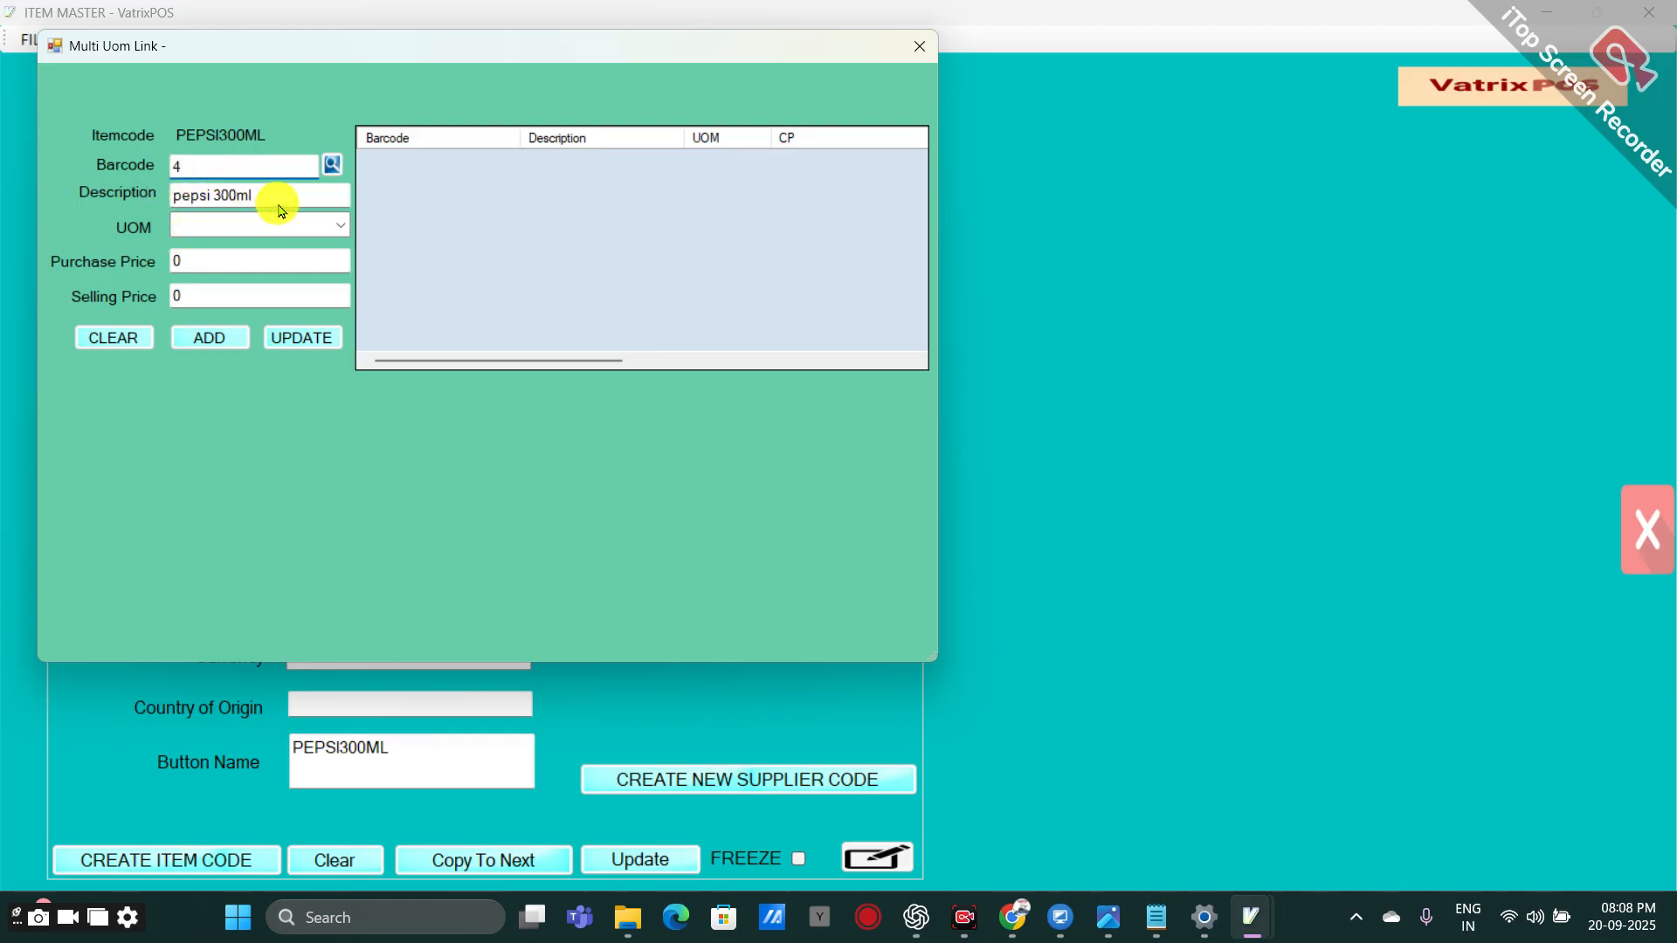
{"action": "left_click", "coordinate": [330, 225]}
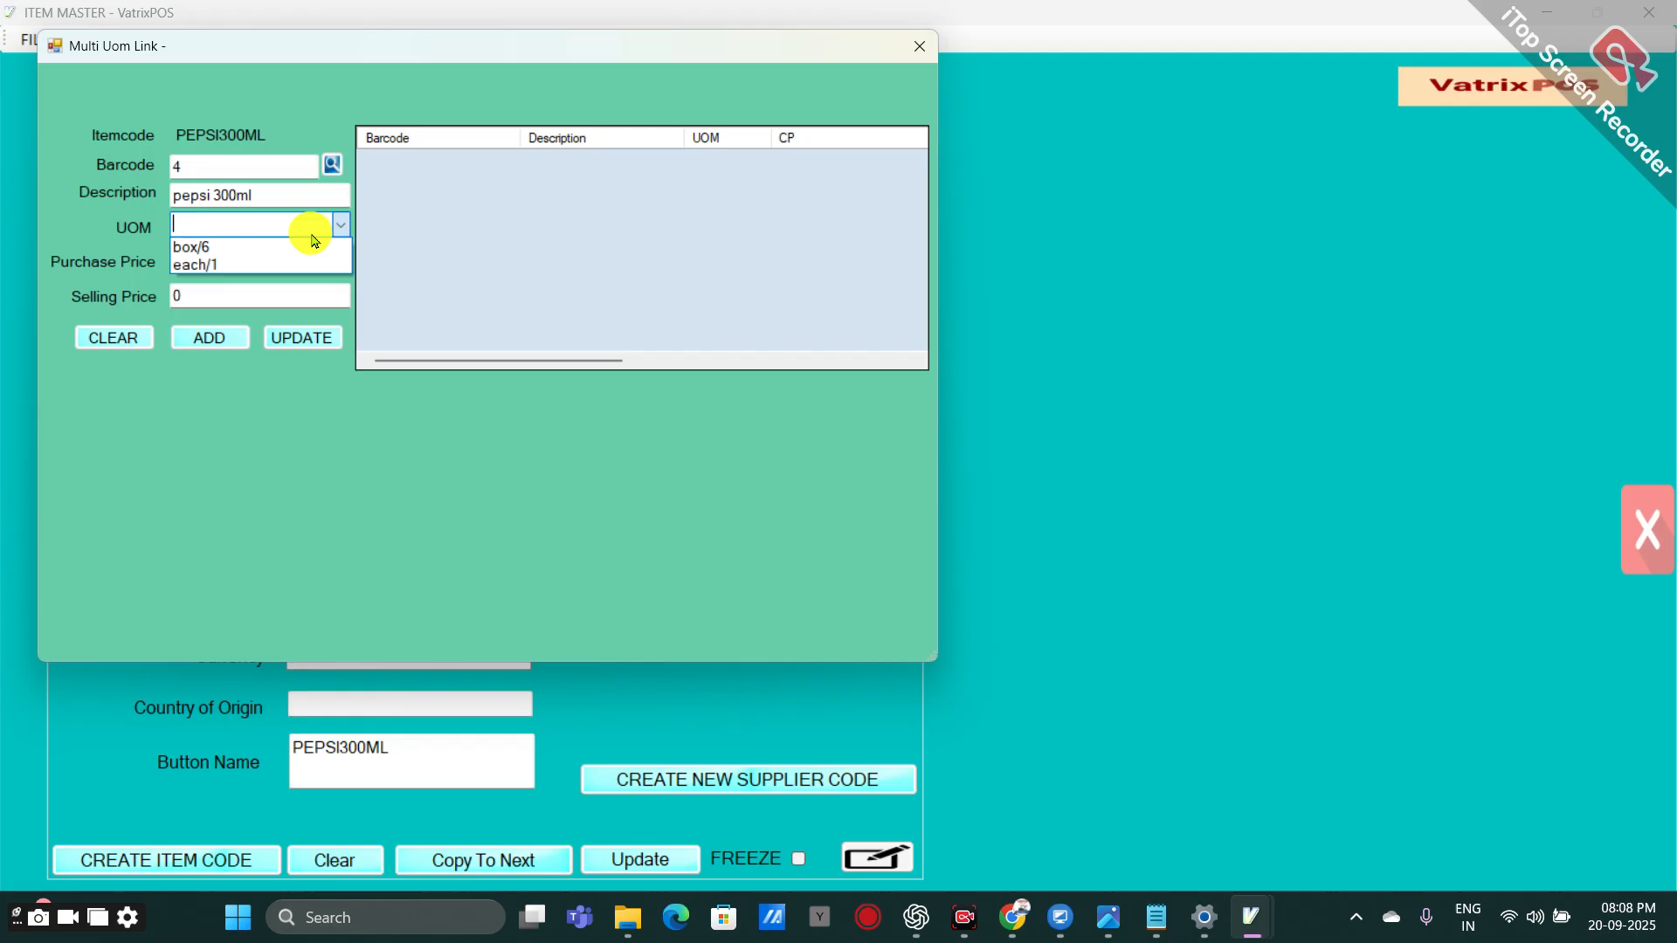
{"action": "left_click", "coordinate": [219, 250]}
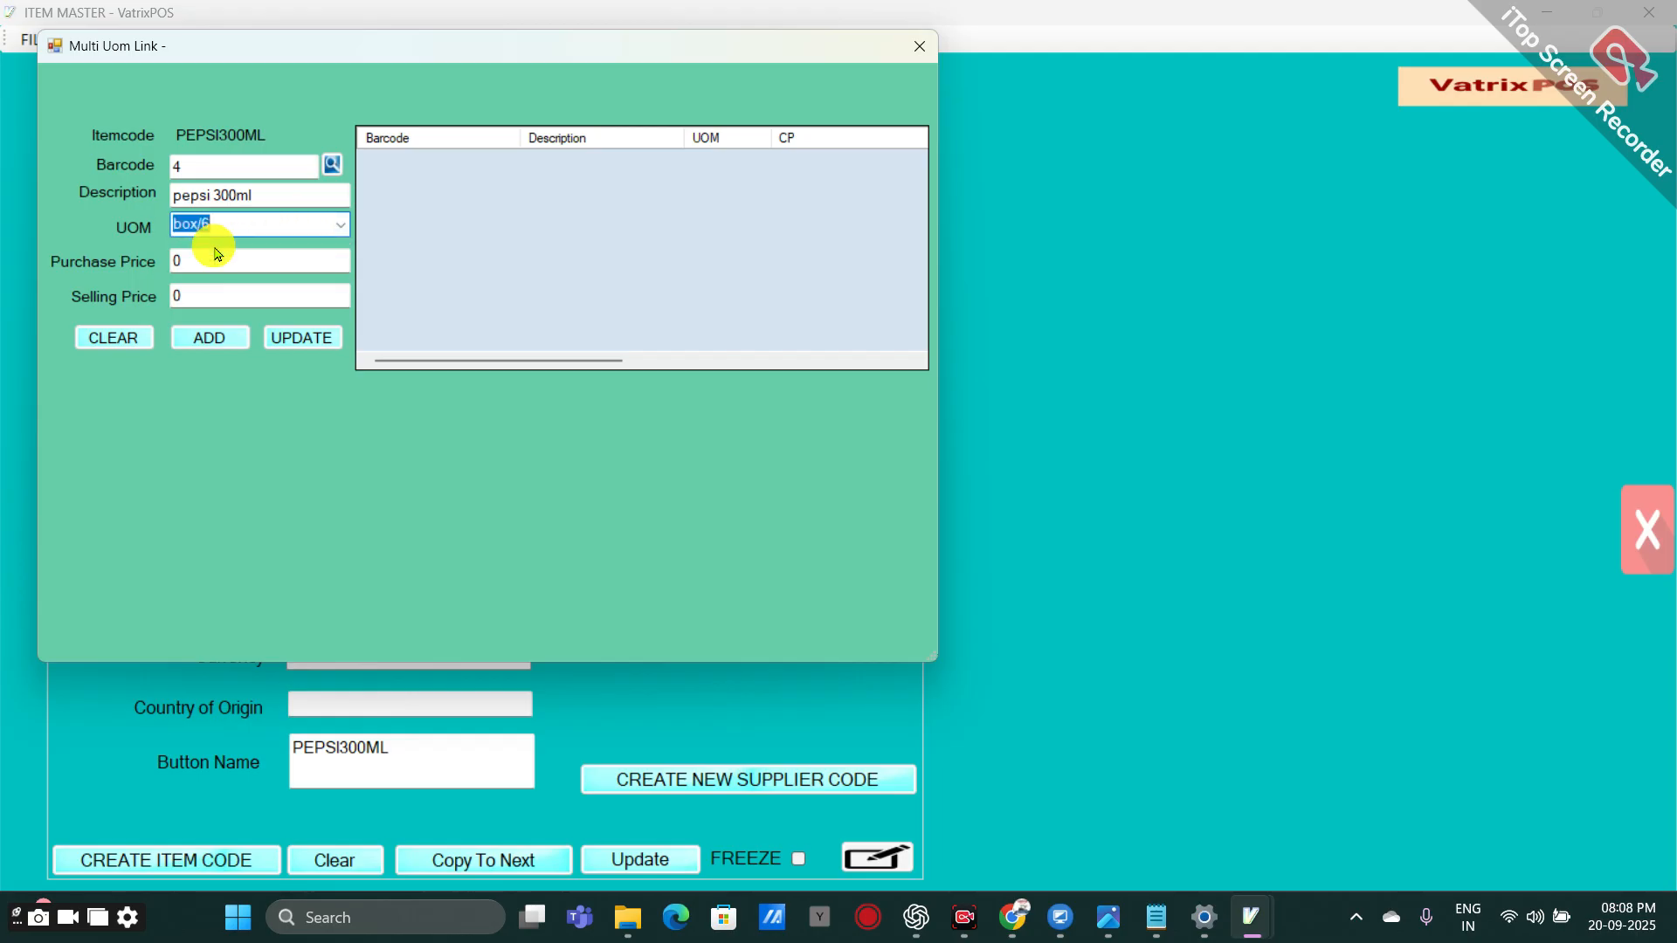
{"action": "left_click", "coordinate": [200, 266]}
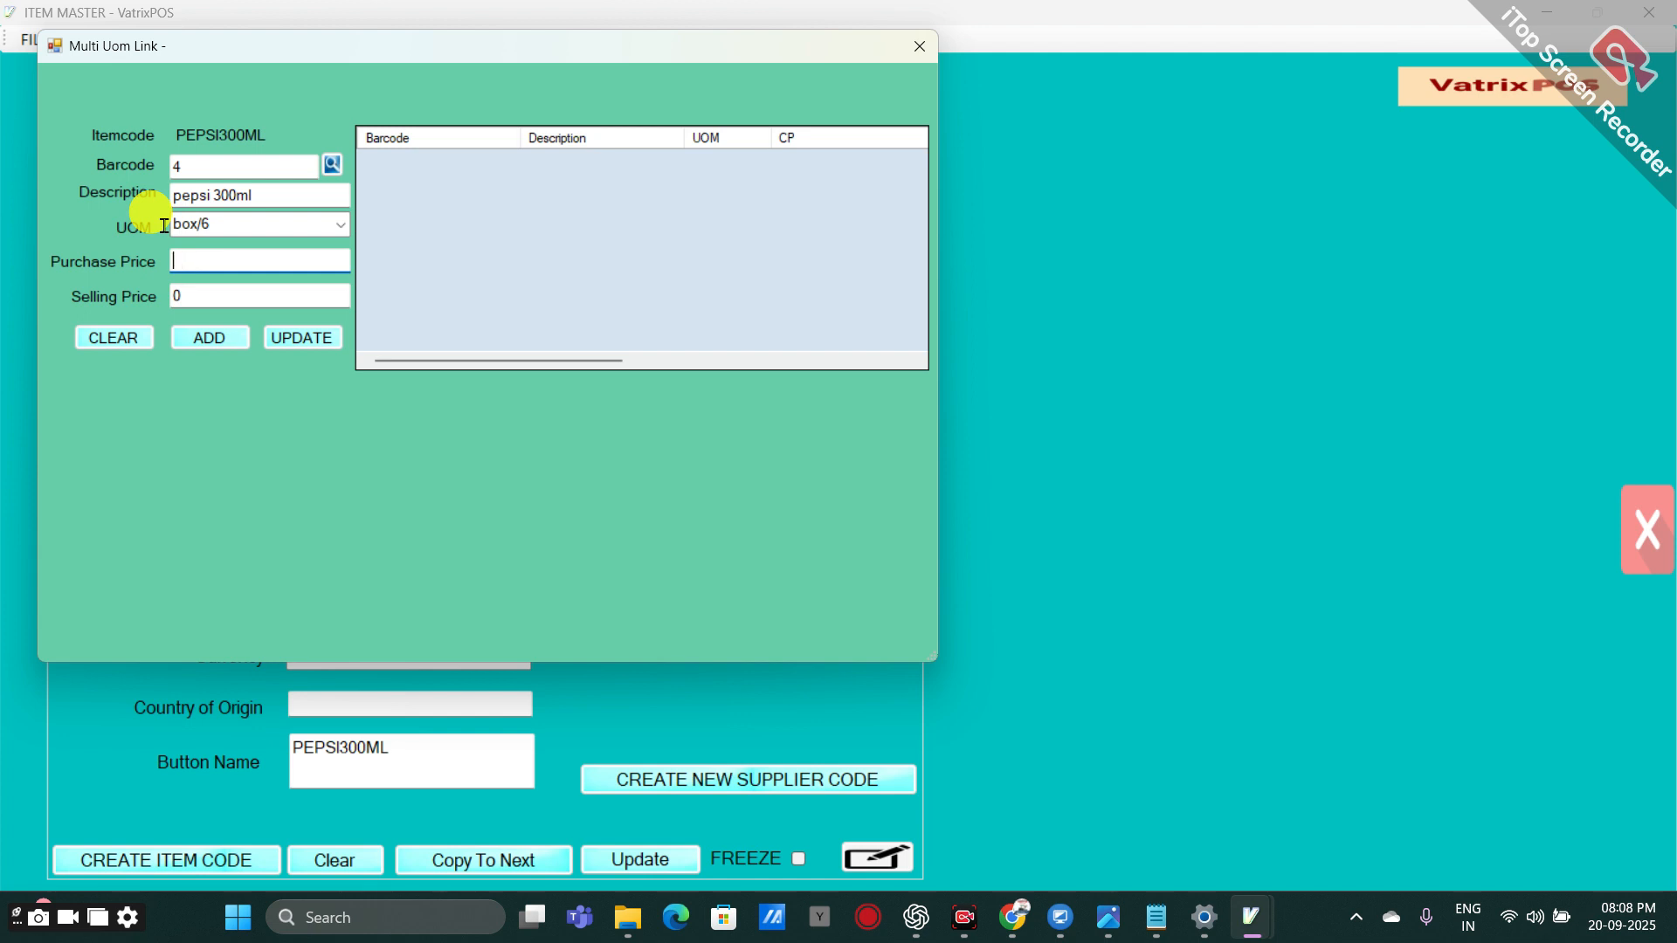
{"action": "type", "text": "18"}
{"action": "key", "text": "Tab"}
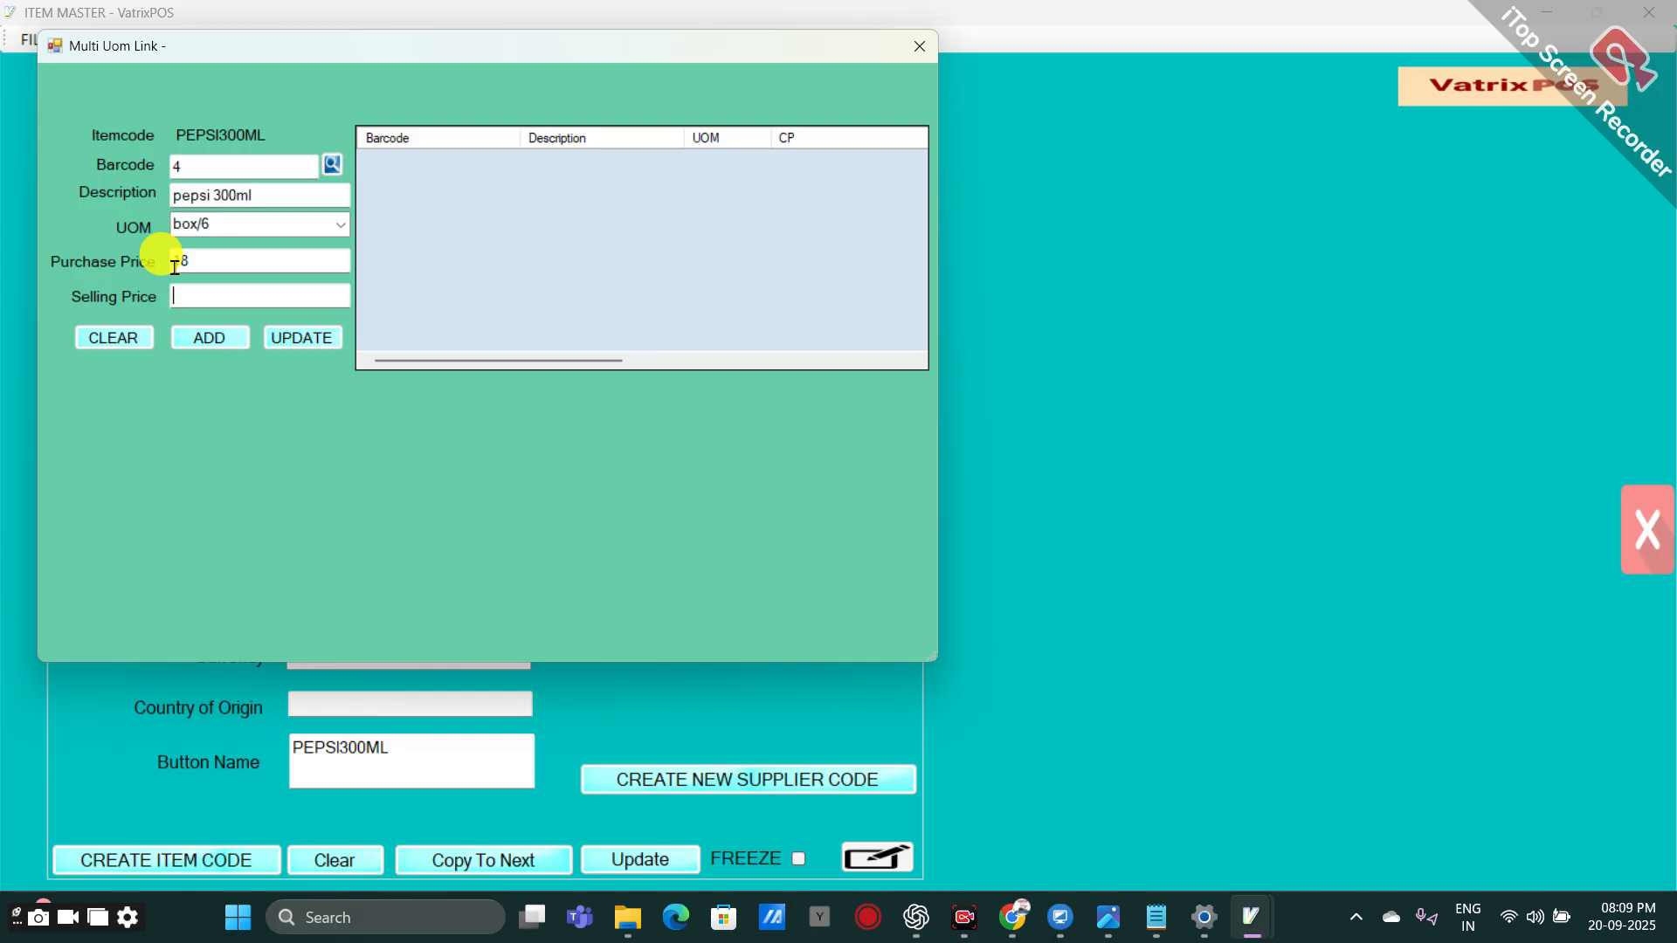
{"action": "type", "text": "36"}
{"action": "left_click", "coordinate": [210, 339]}
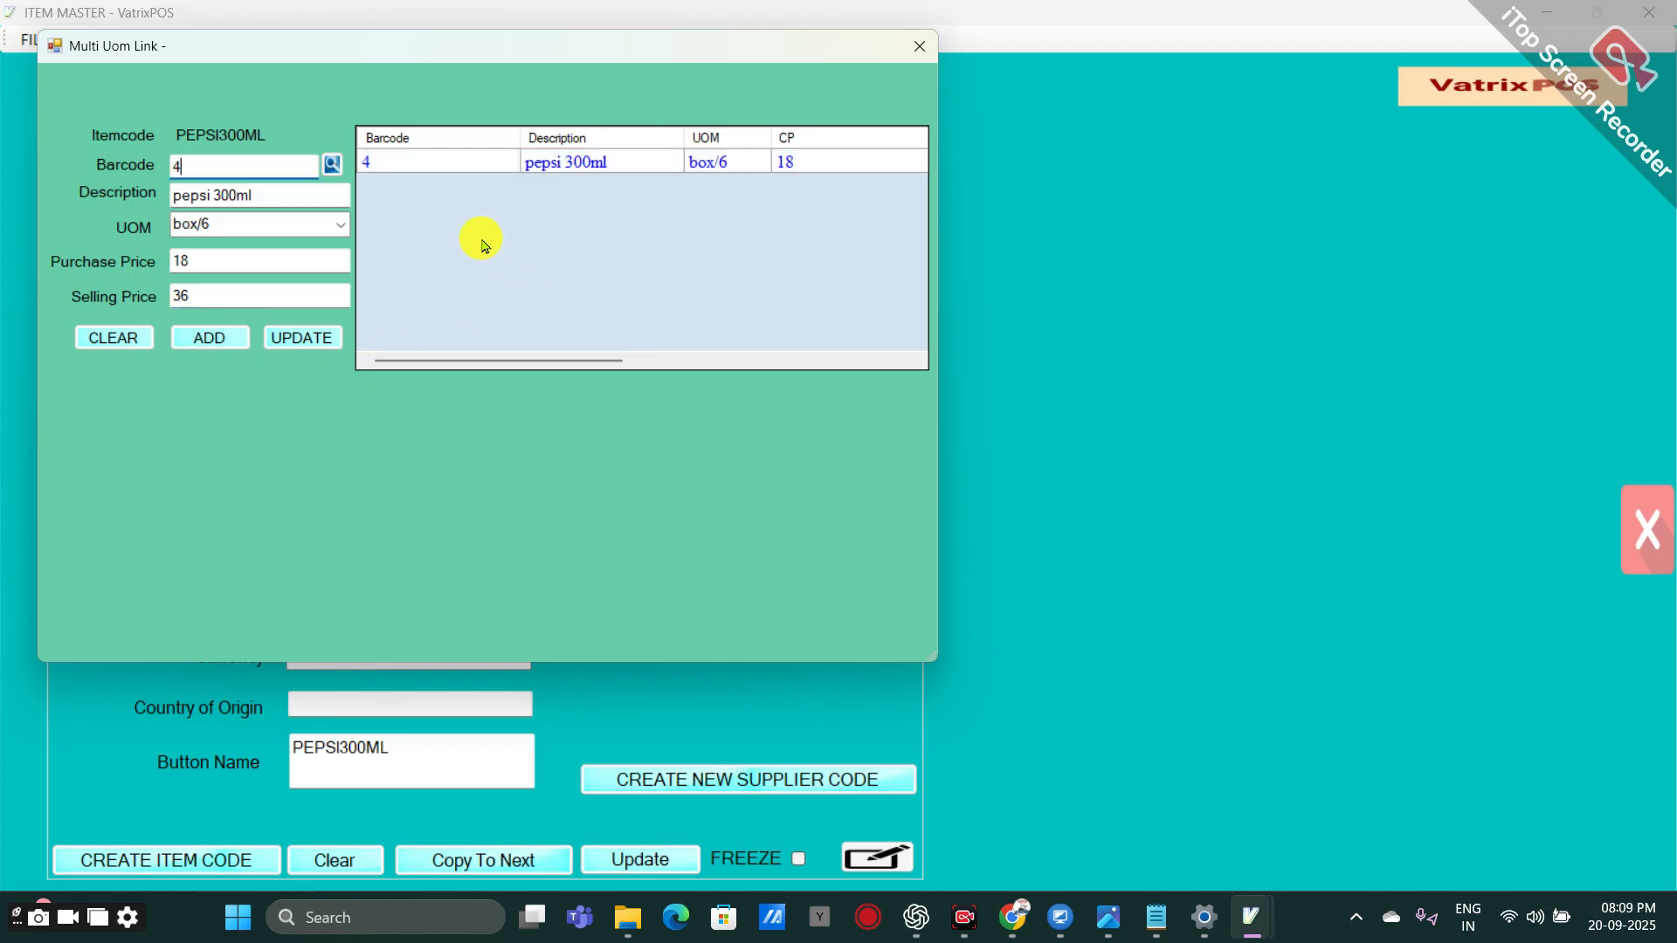
{"action": "left_click", "coordinate": [914, 52]}
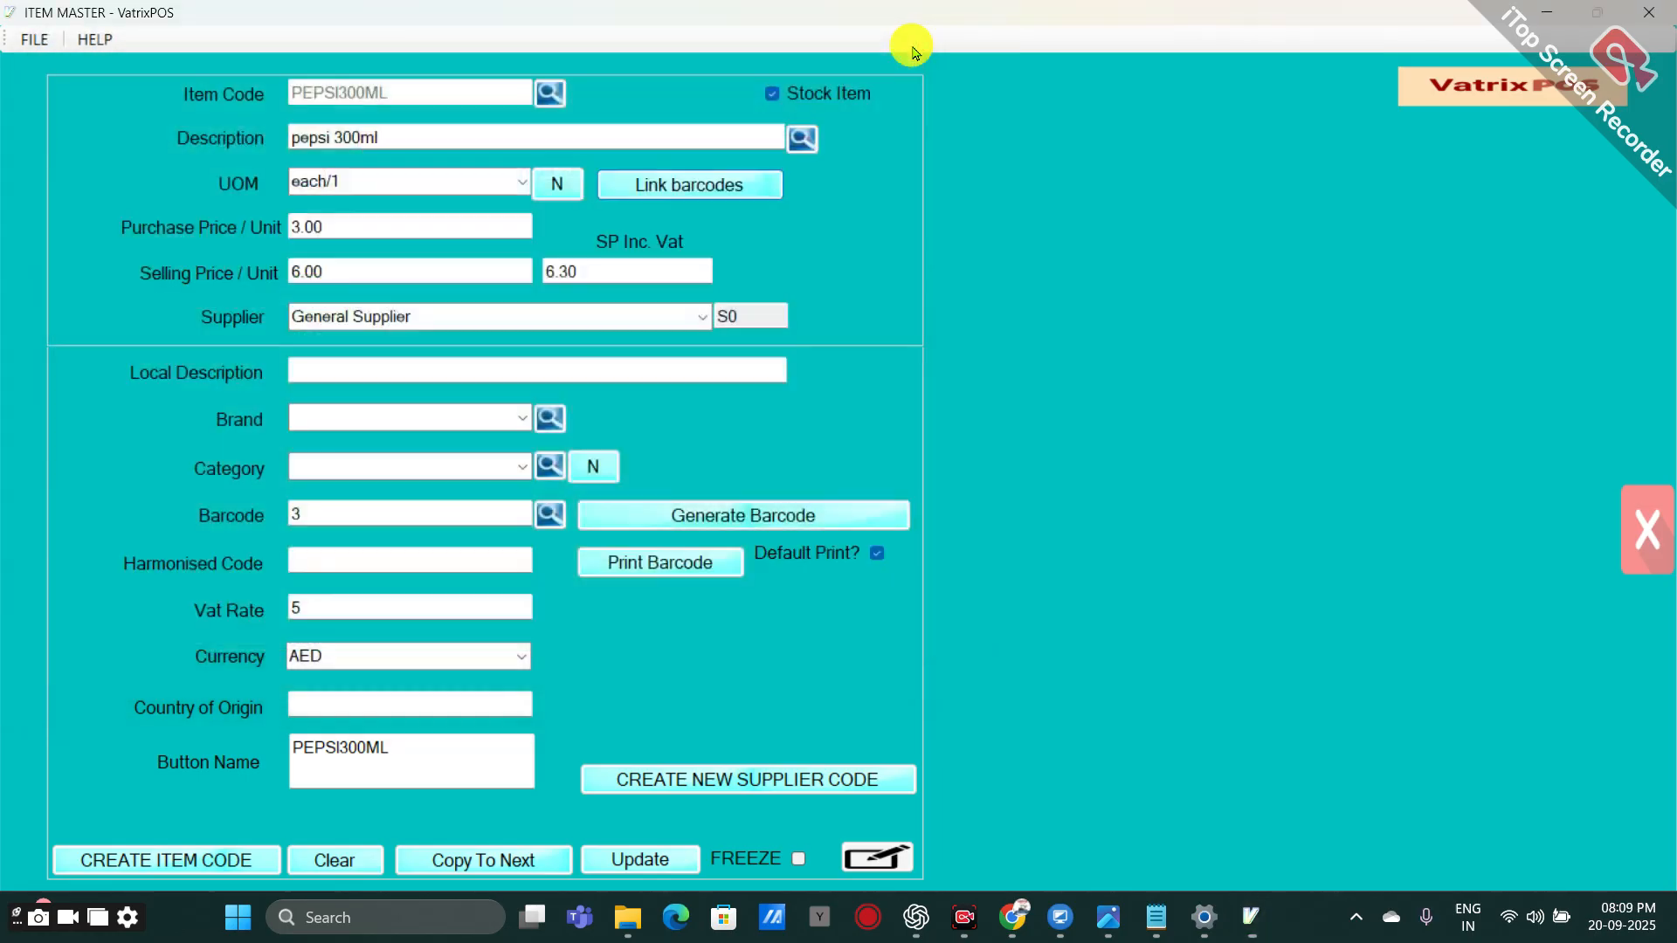
Open a new goods receipt note from the procurement functions and add the items with barcodes 3 and 4.
{"action": "left_click", "coordinate": [1642, 535]}
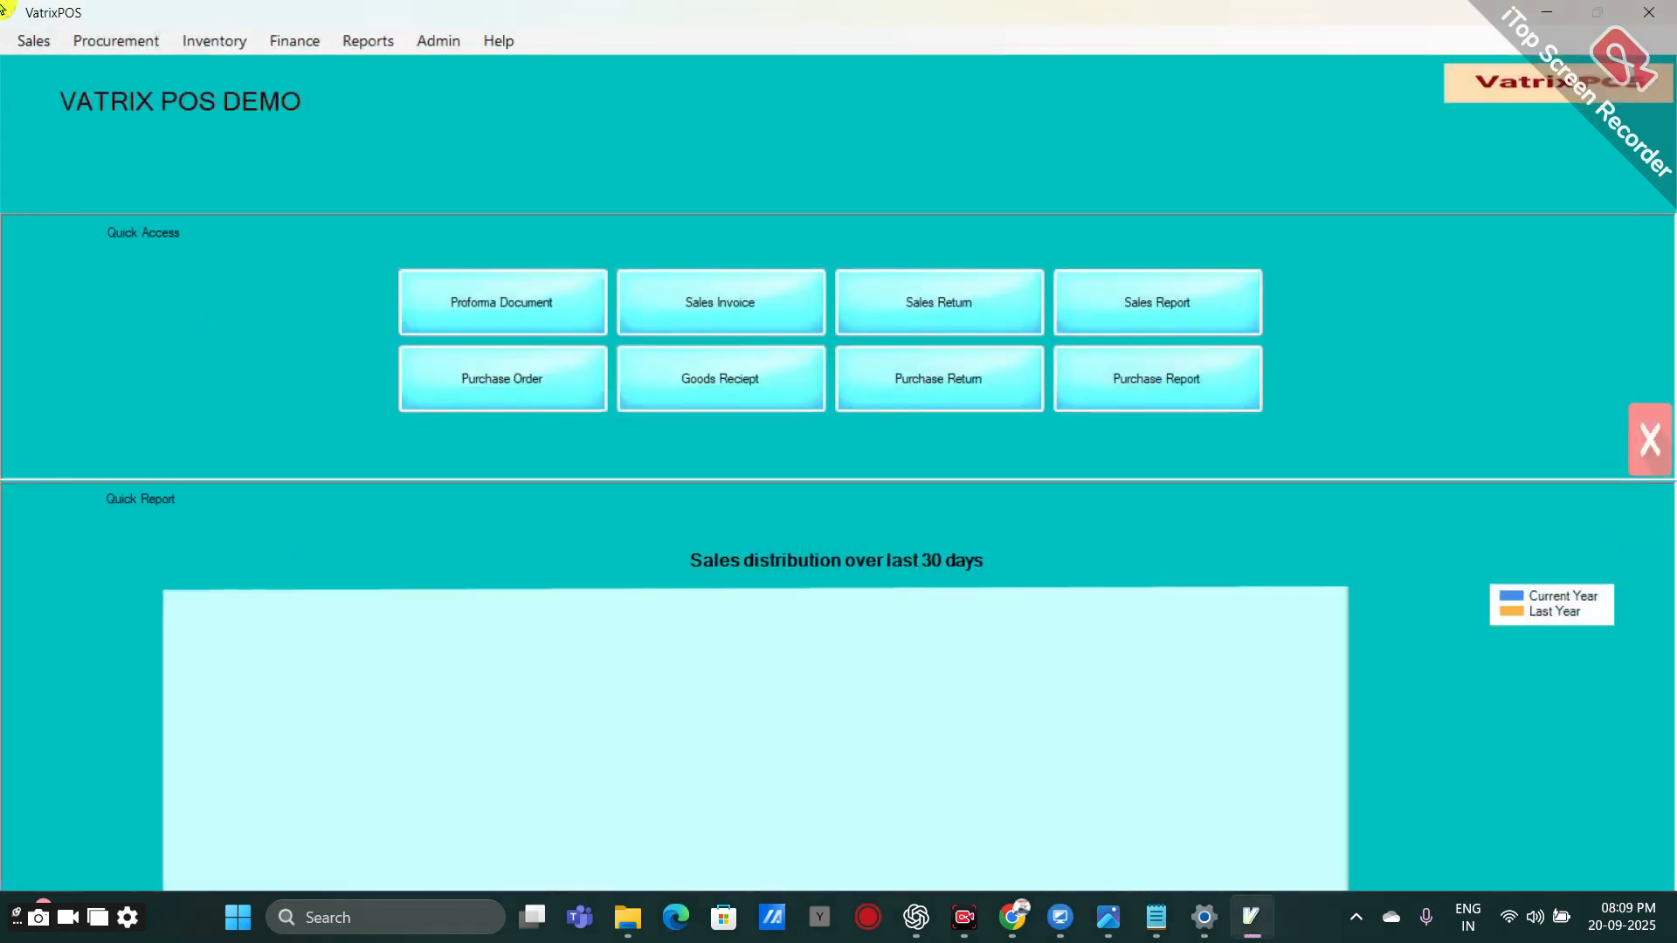
{"action": "left_click", "coordinate": [124, 42]}
{"action": "left_click", "coordinate": [137, 87]}
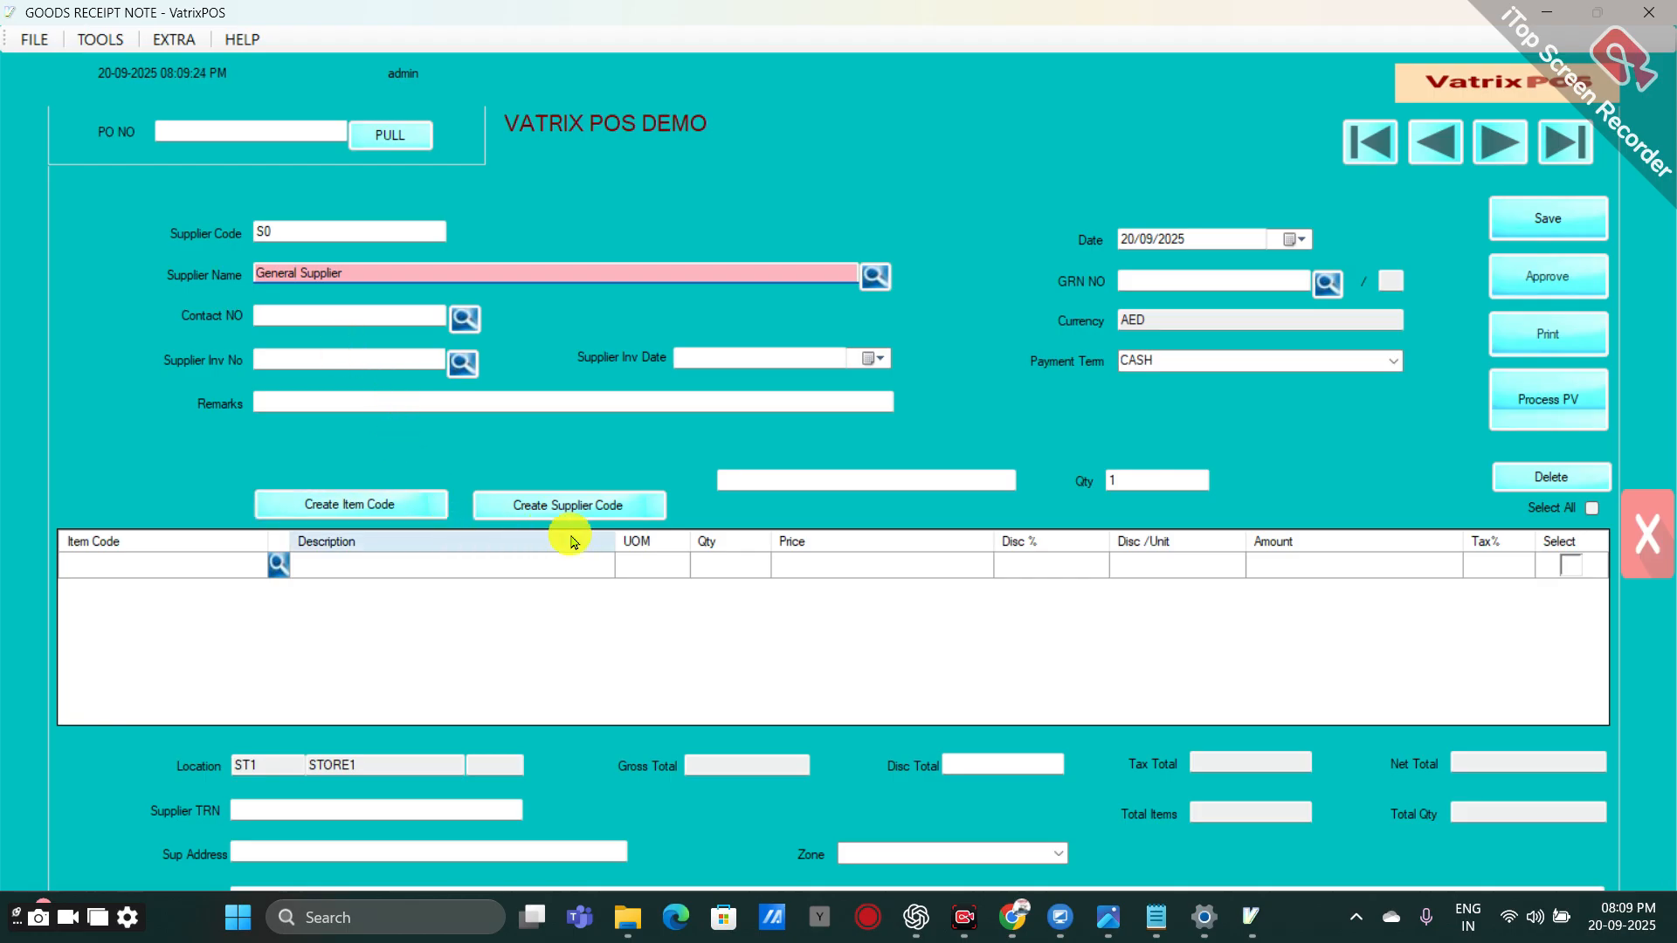
{"action": "left_click", "coordinate": [732, 482]}
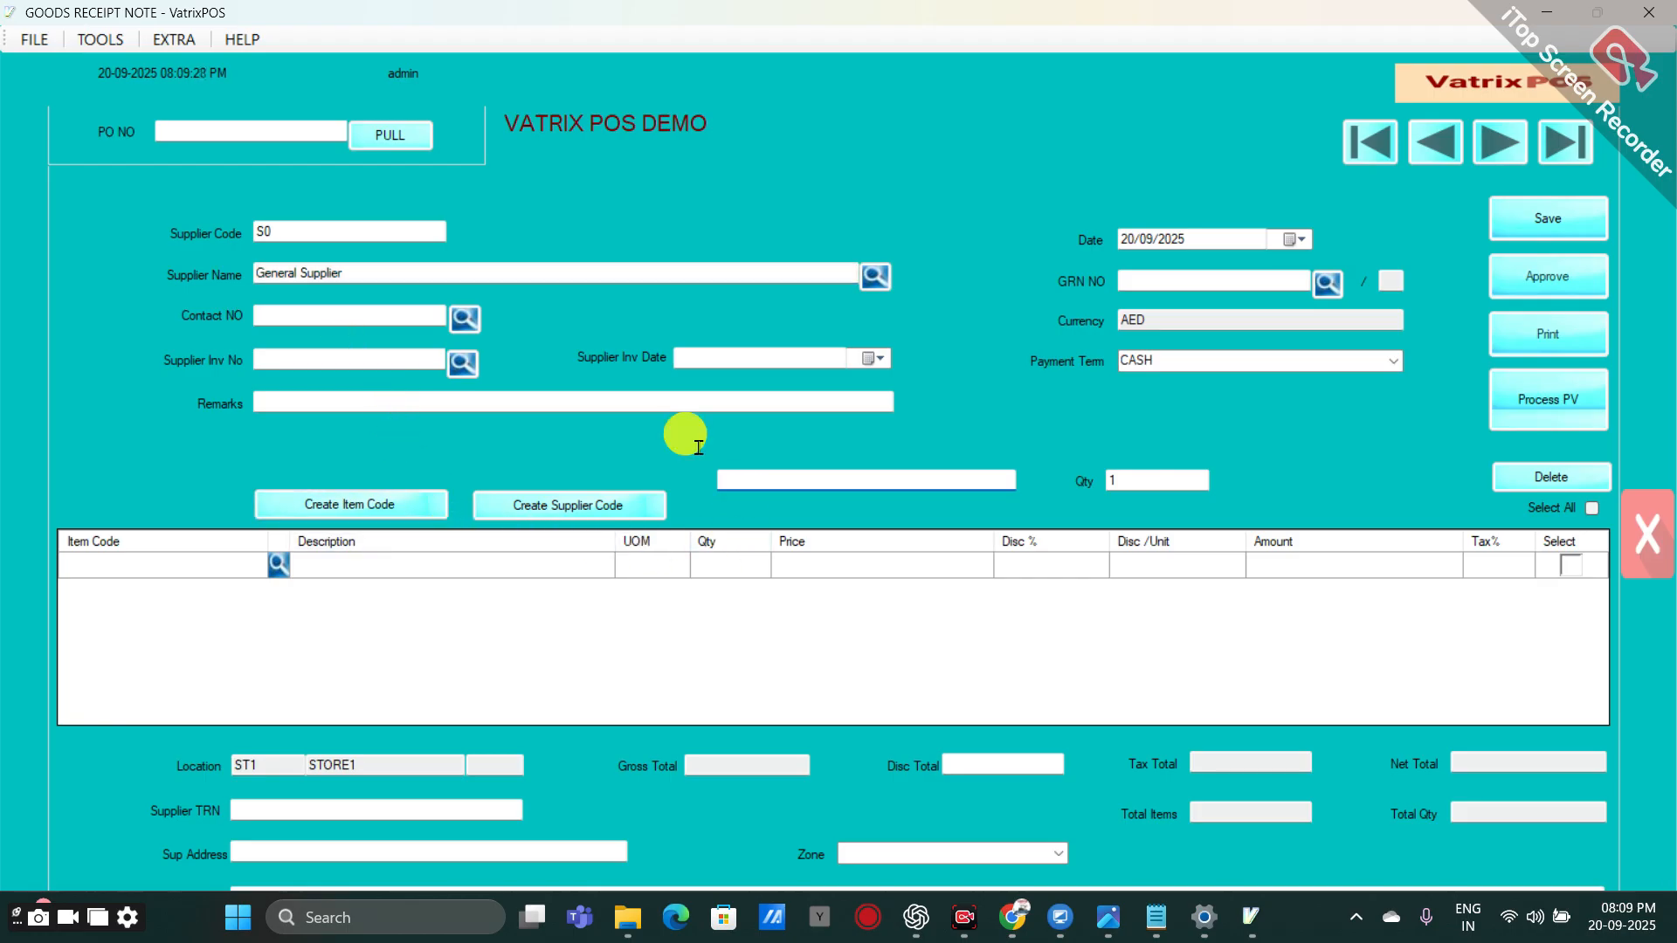
{"action": "type", "text": "3"}
{"action": "key", "text": "Return"}
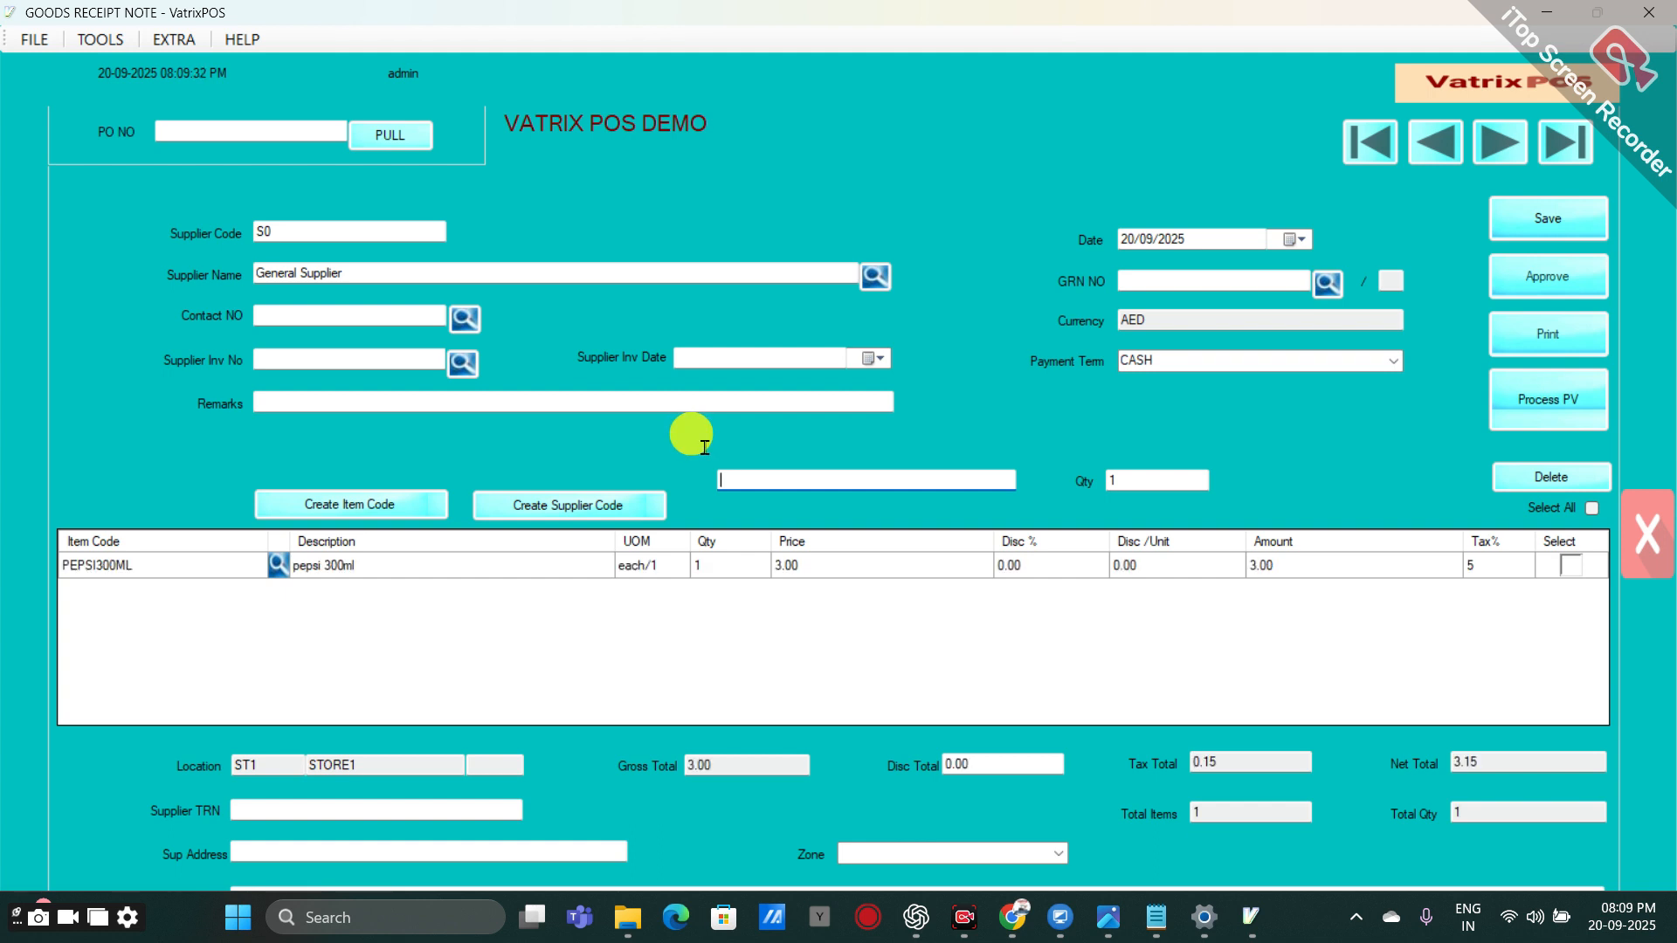
{"action": "type", "text": "4"}
{"action": "key", "text": "Return"}
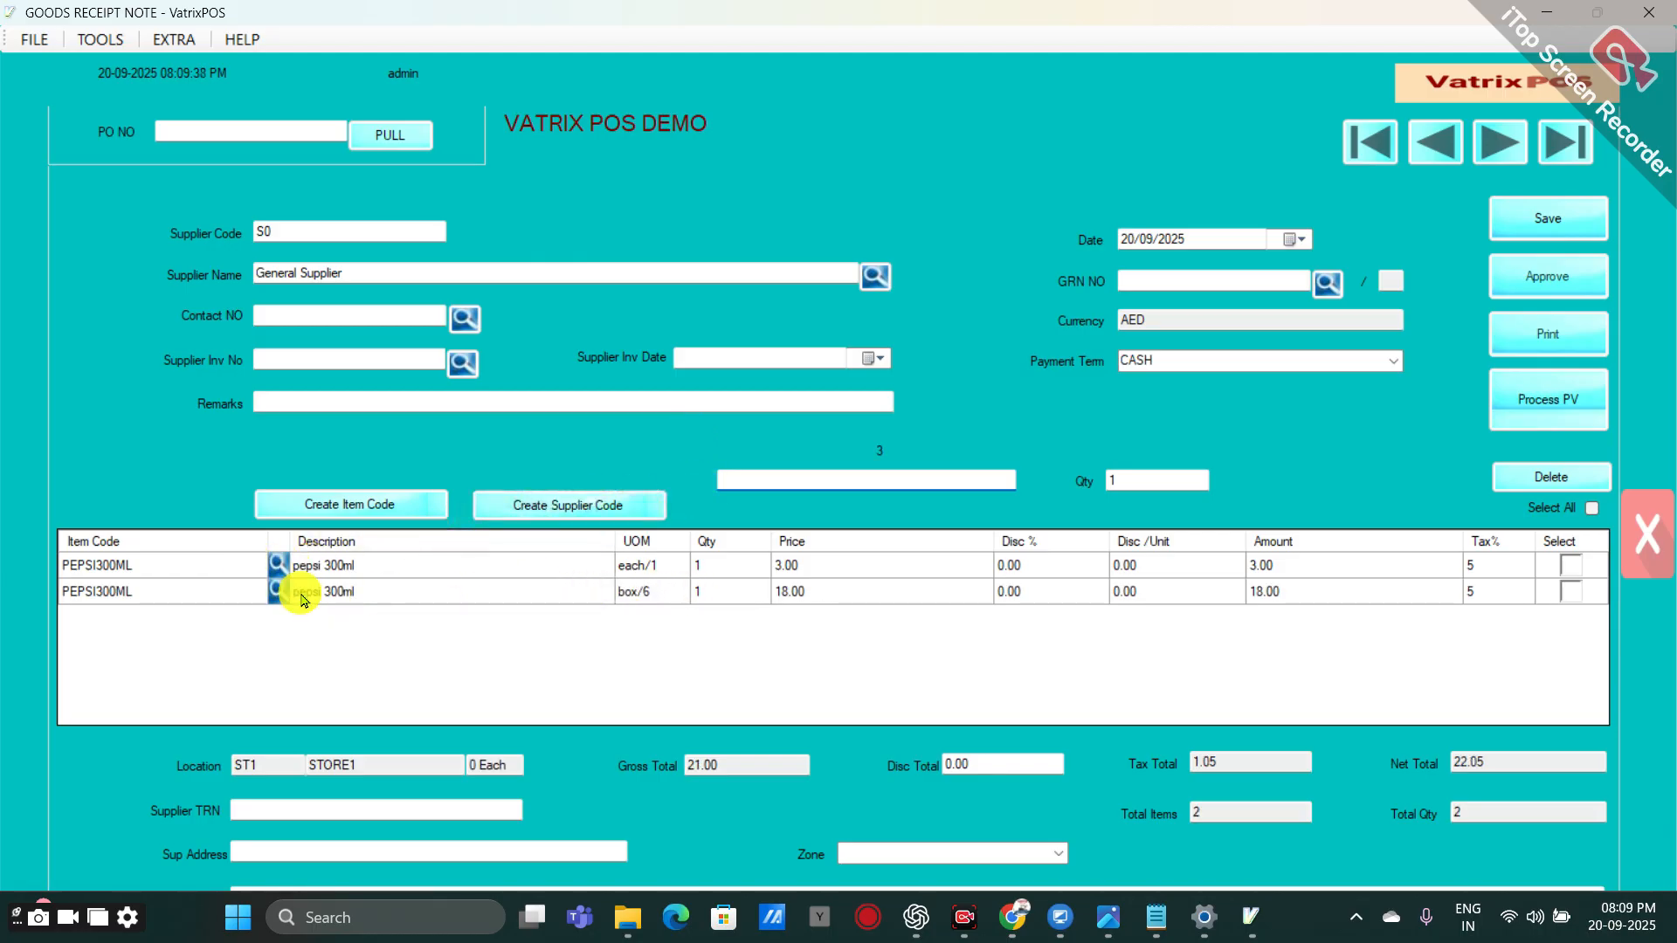
Review the description, unit, quantity, price, discount and amount of the box/6 line on the goods receipt note.
{"action": "left_click", "coordinate": [348, 597]}
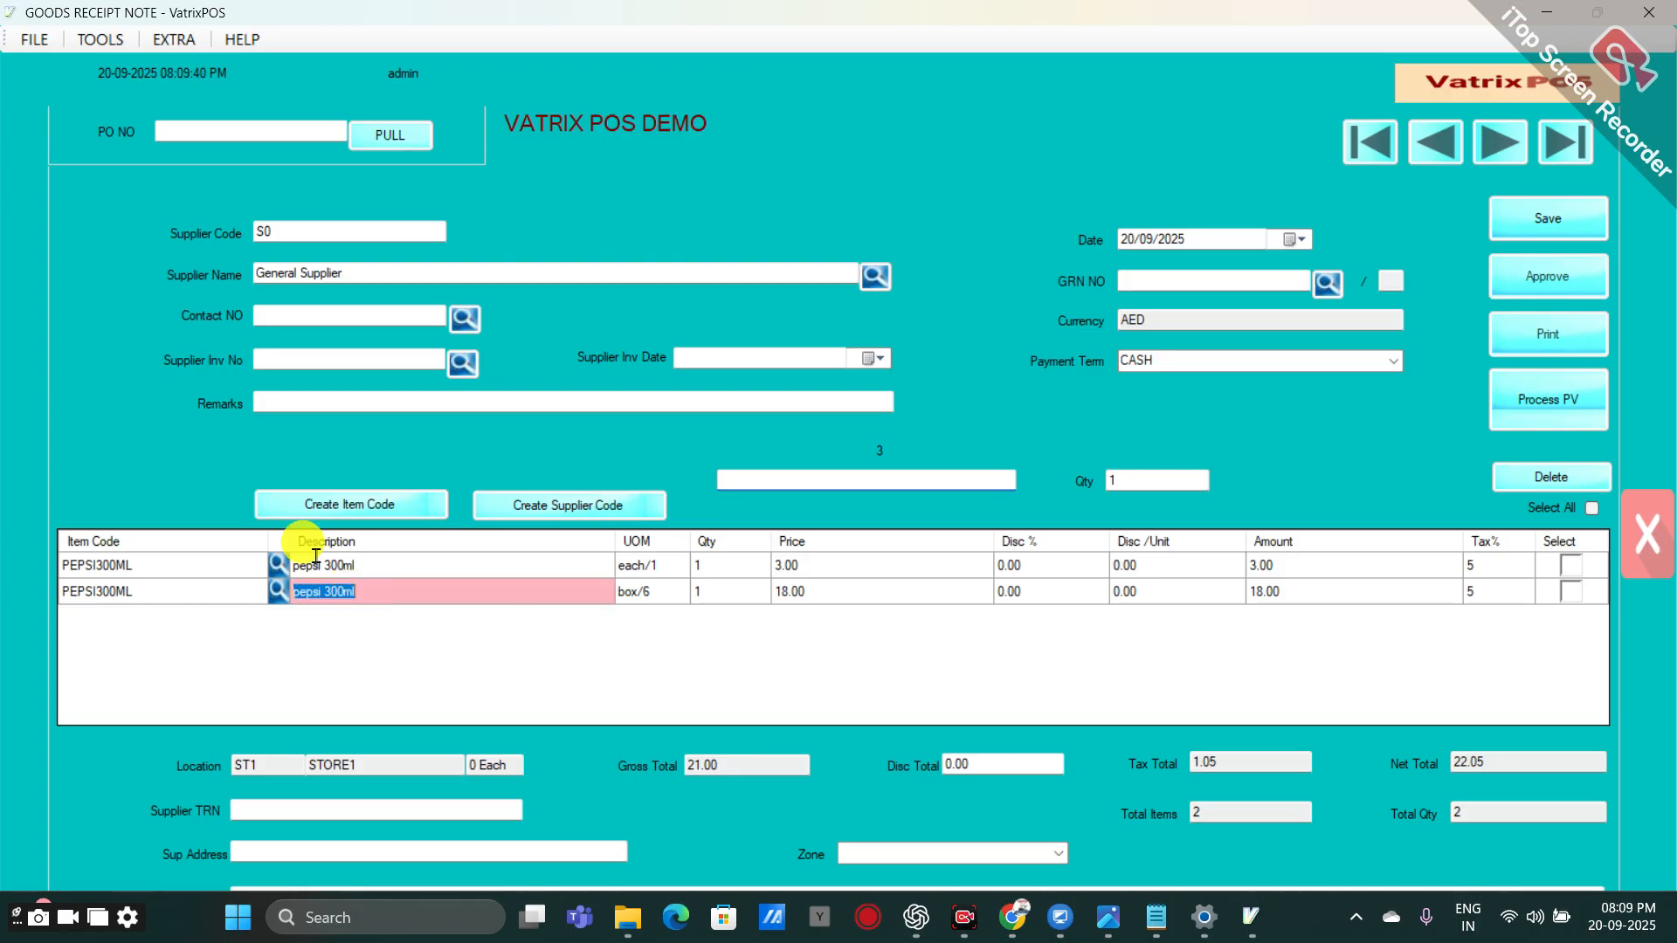
{"action": "left_click", "coordinate": [644, 594]}
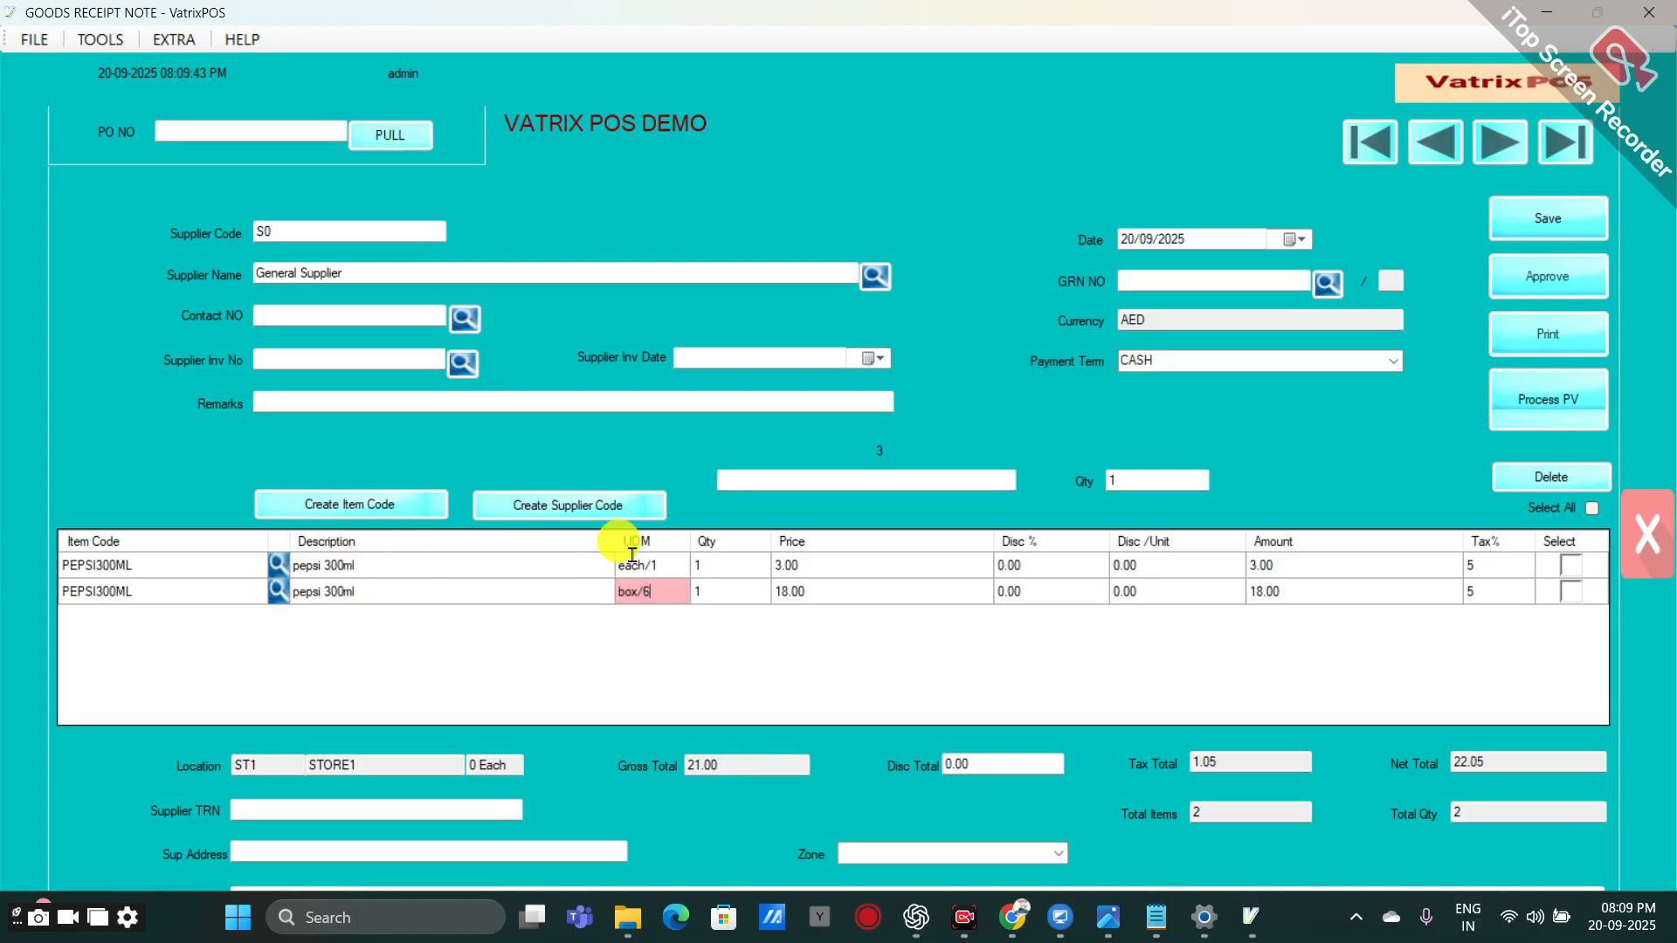
{"action": "left_click", "coordinate": [722, 590]}
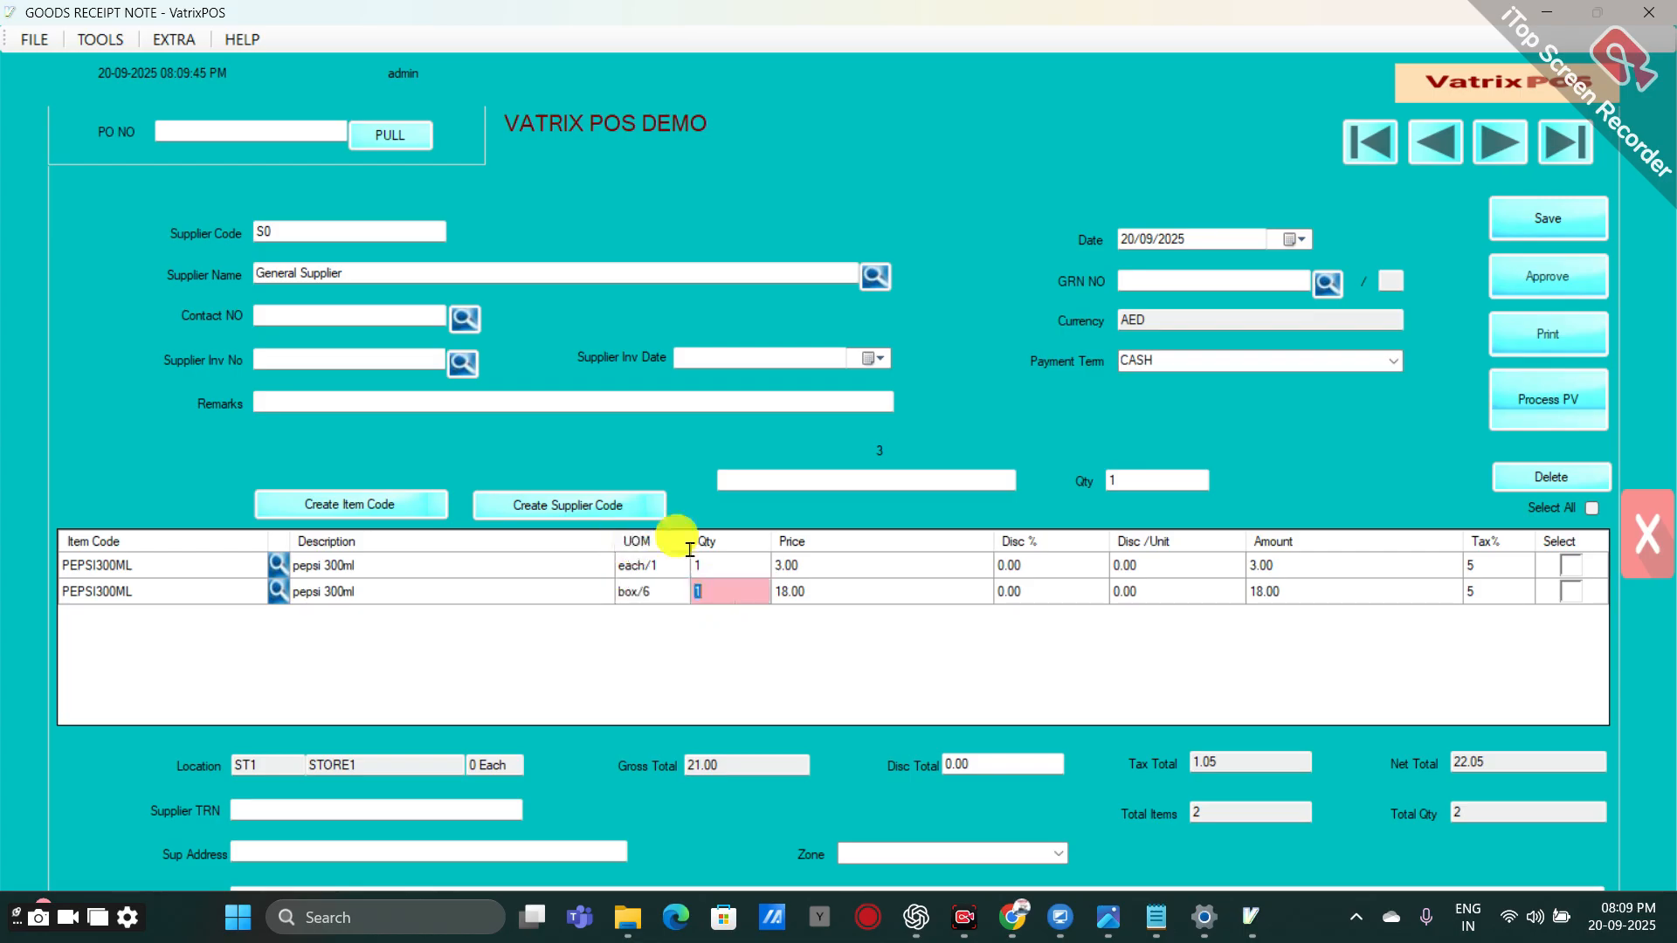
{"action": "left_click", "coordinate": [845, 590]}
{"action": "left_click", "coordinate": [1013, 589]}
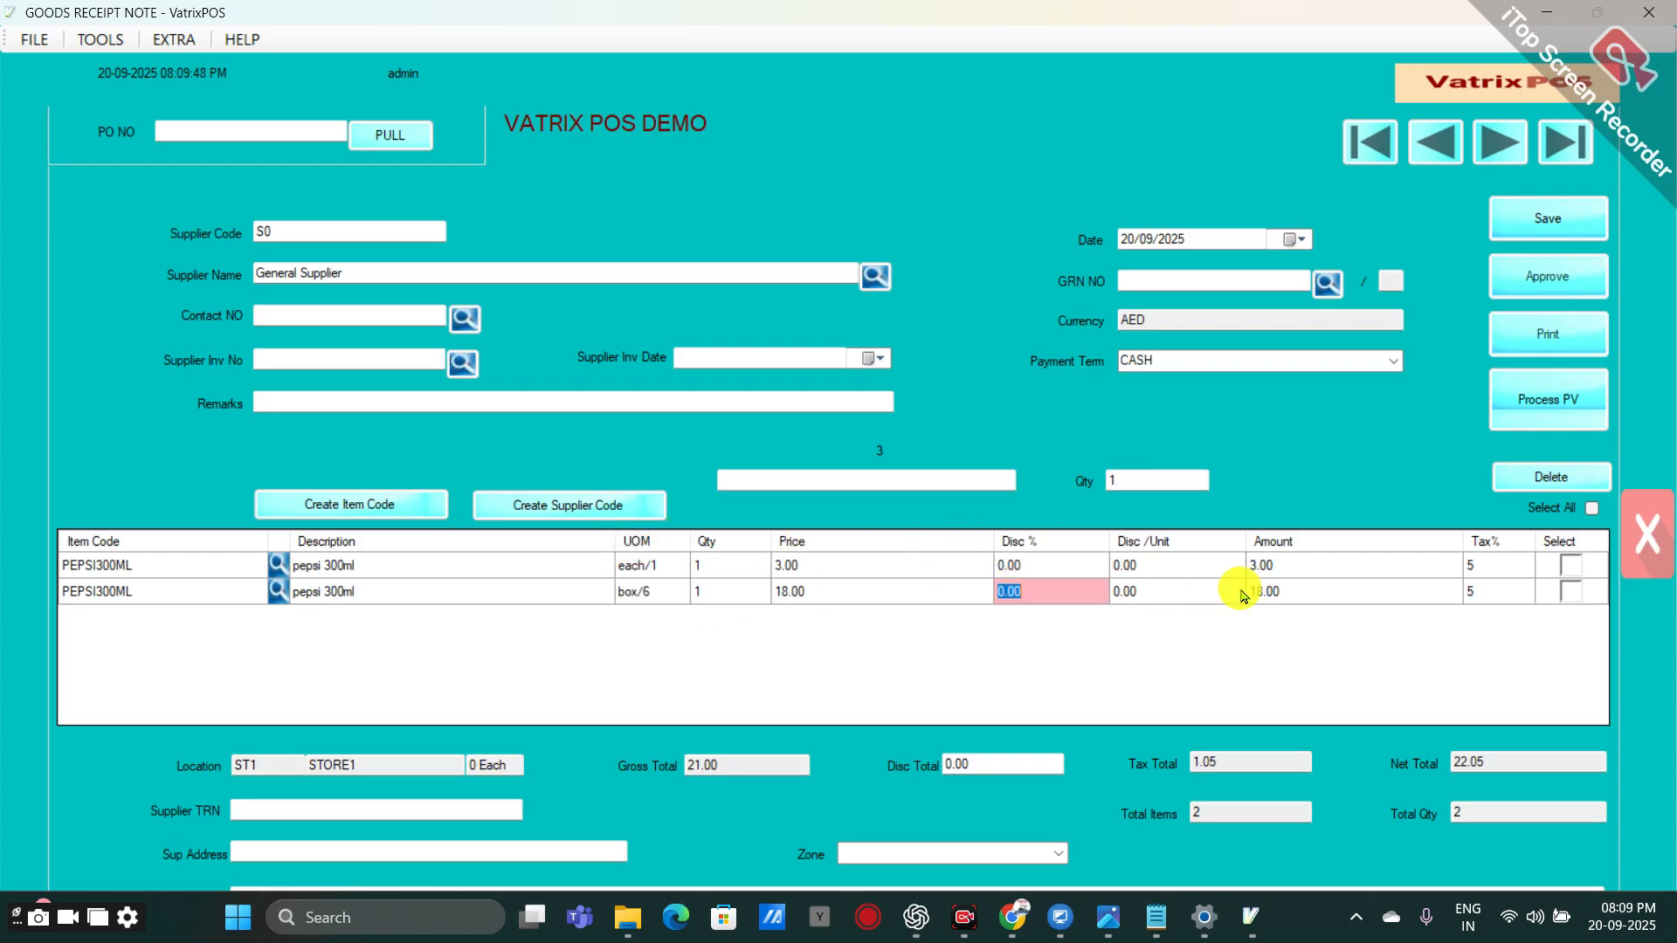
{"action": "left_click", "coordinate": [1253, 591]}
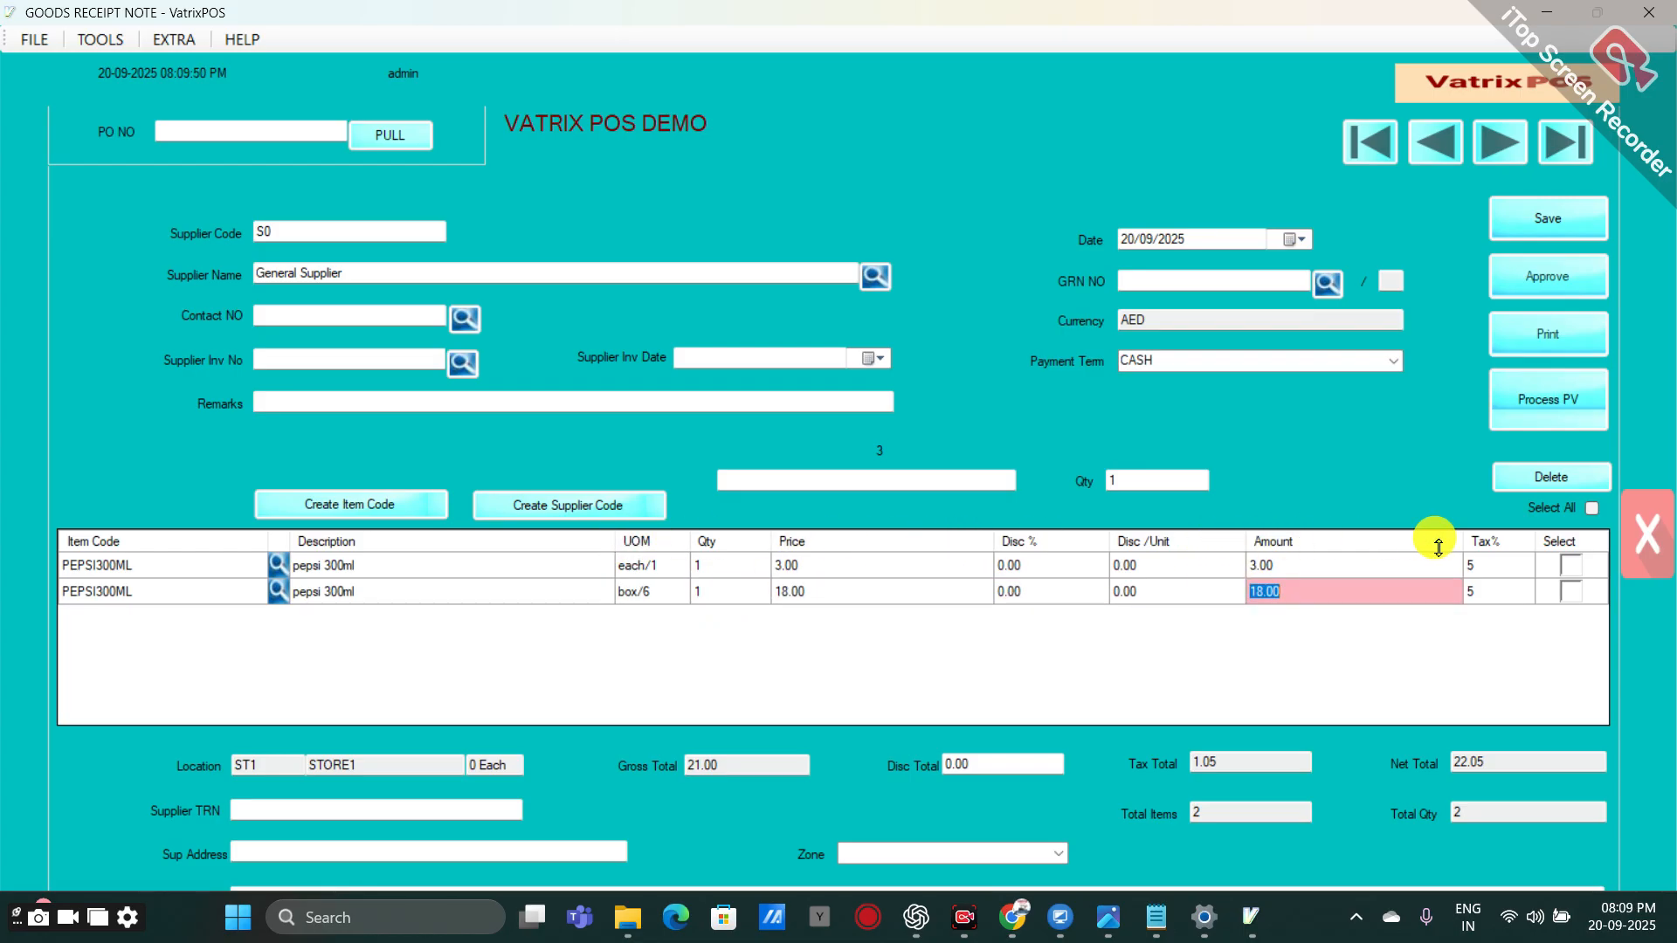
Save and approve the goods receipt note for the each/1 and box/6 lines.
{"action": "left_click", "coordinate": [1517, 229]}
{"action": "left_click", "coordinate": [923, 528]}
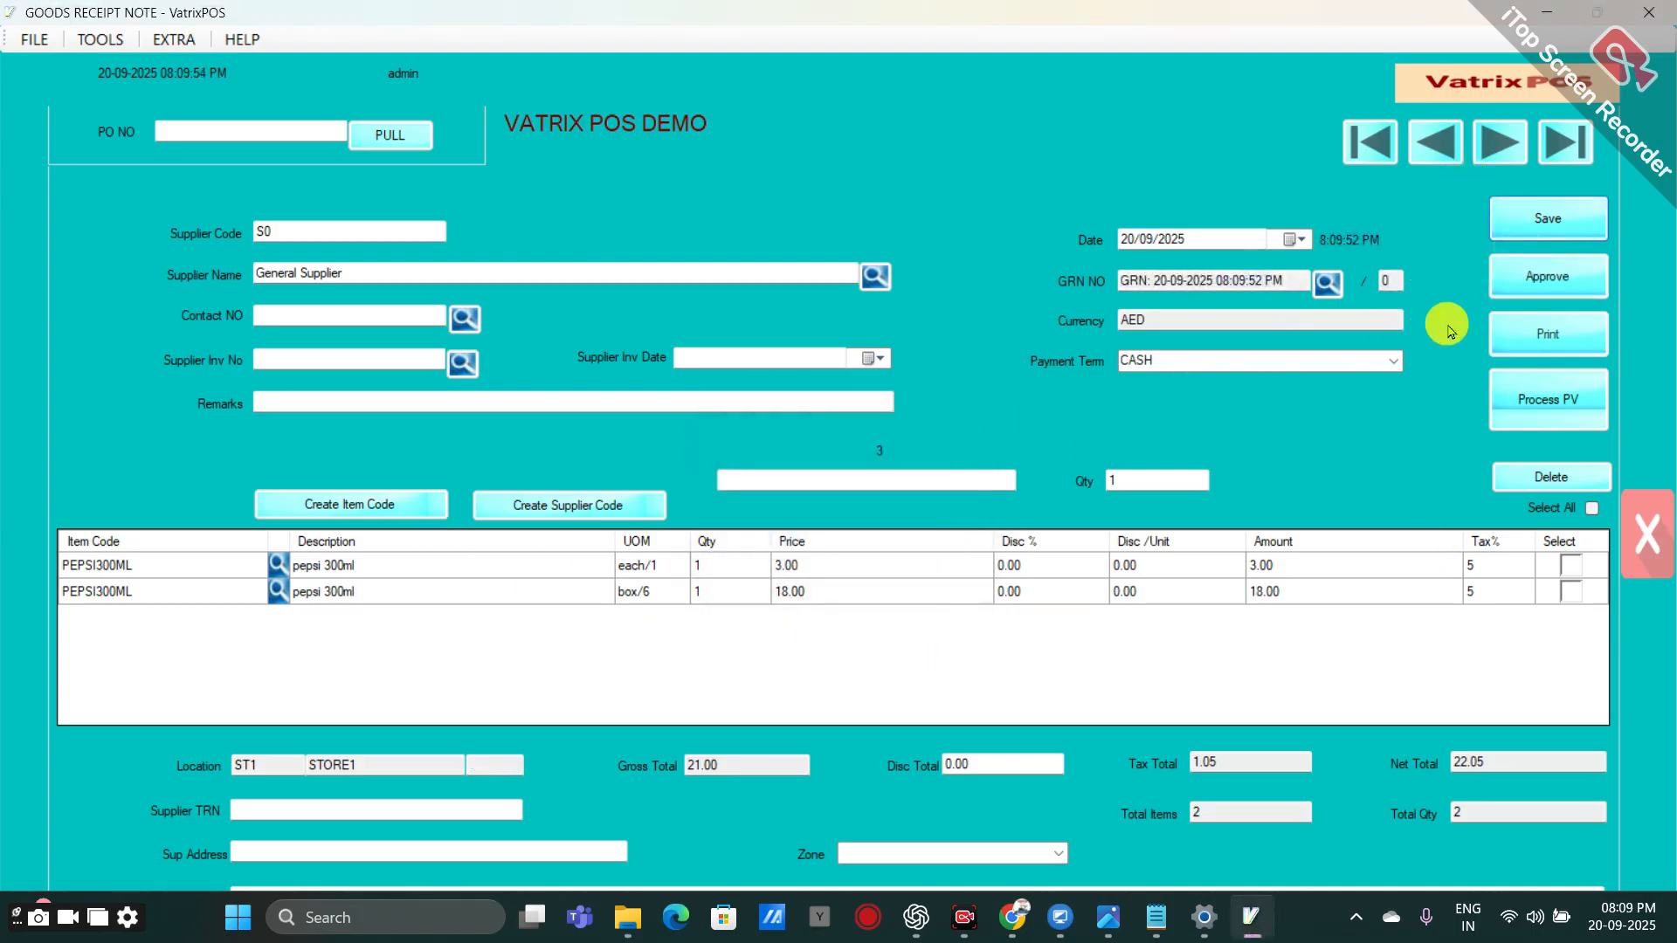
{"action": "left_click", "coordinate": [1518, 275]}
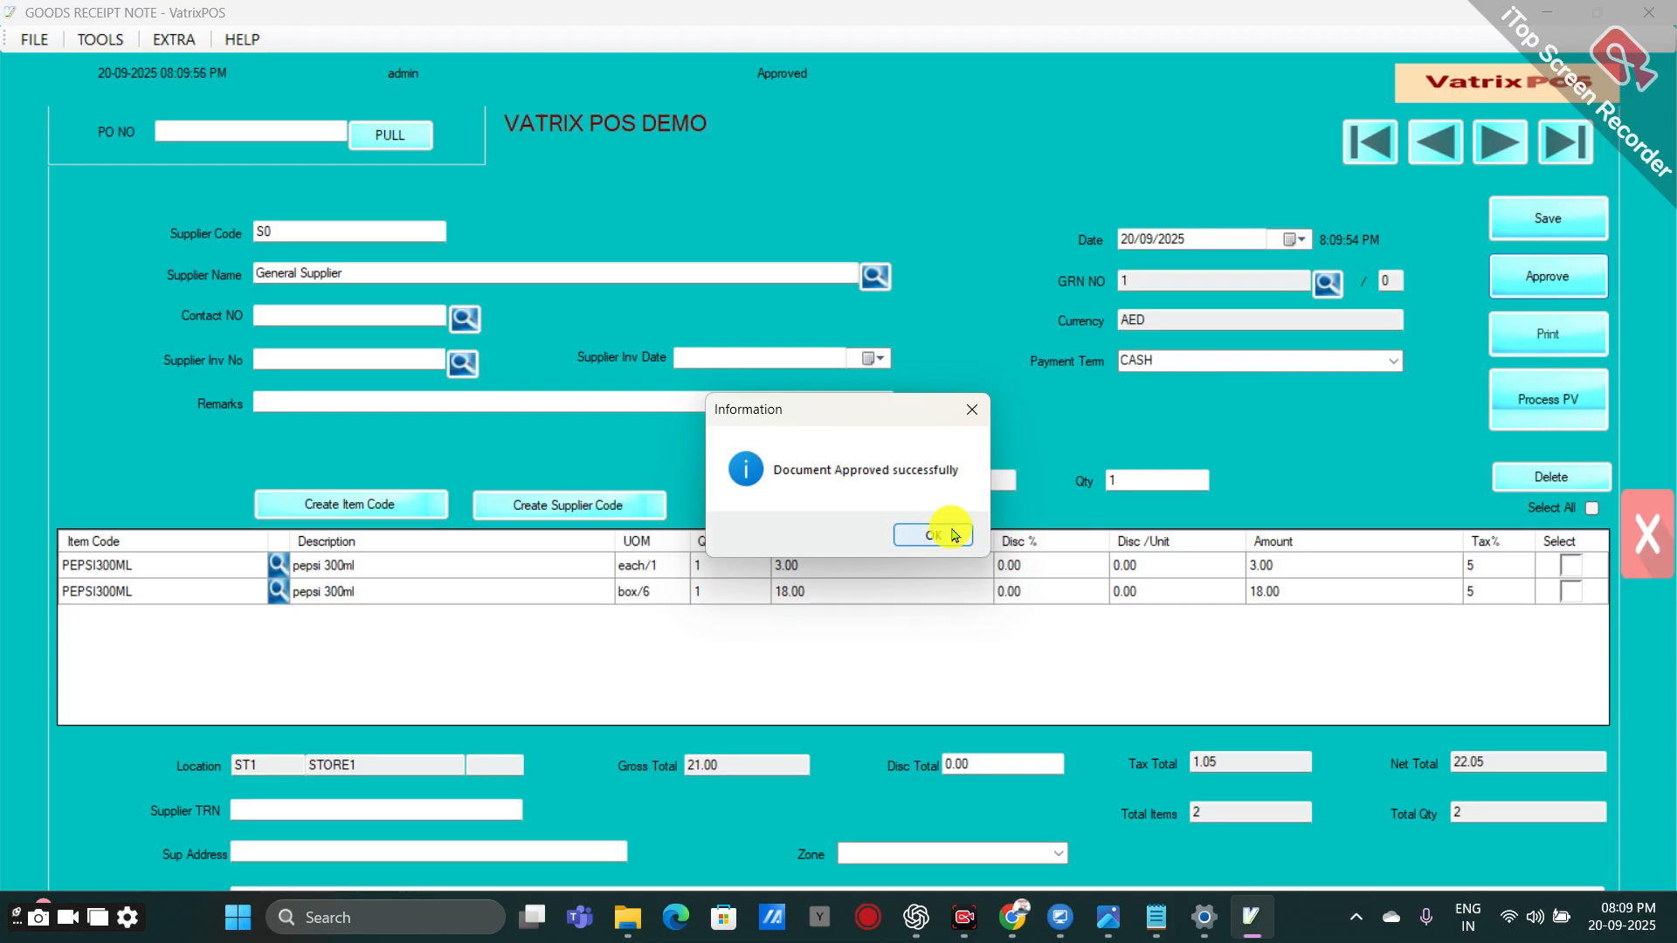
{"action": "left_click", "coordinate": [933, 535]}
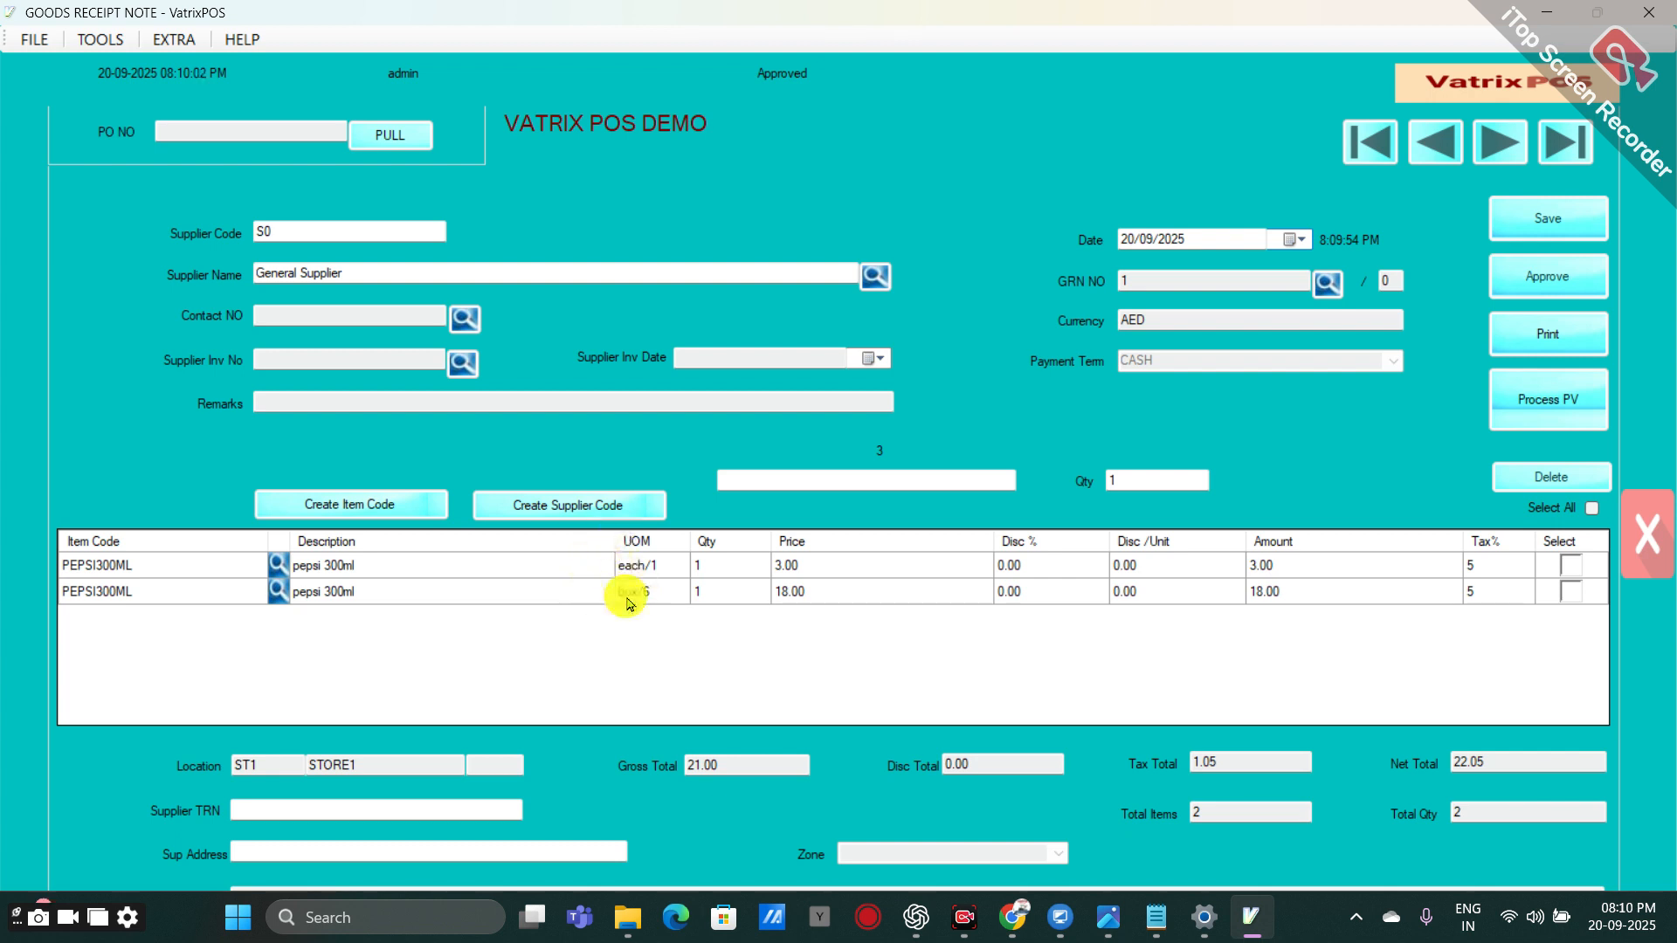
Check the STORE1 stock of PEPSI300ML from its each/1 line, and close the goods receipt note.
{"action": "left_click", "coordinate": [218, 566]}
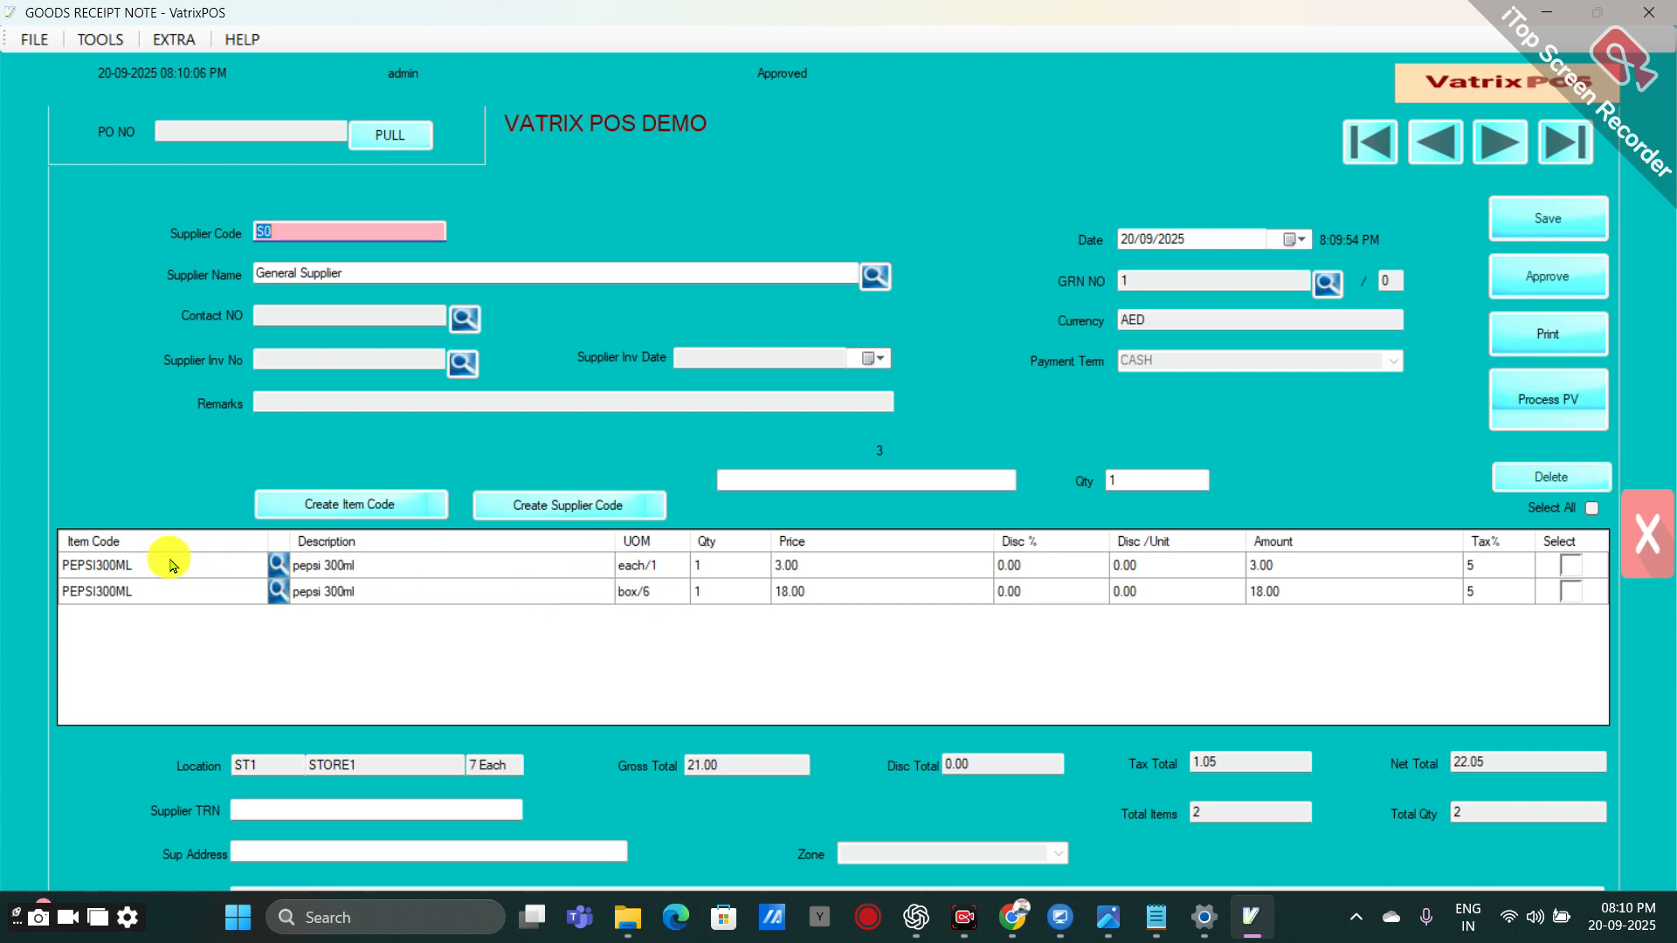
{"action": "left_click", "coordinate": [201, 565]}
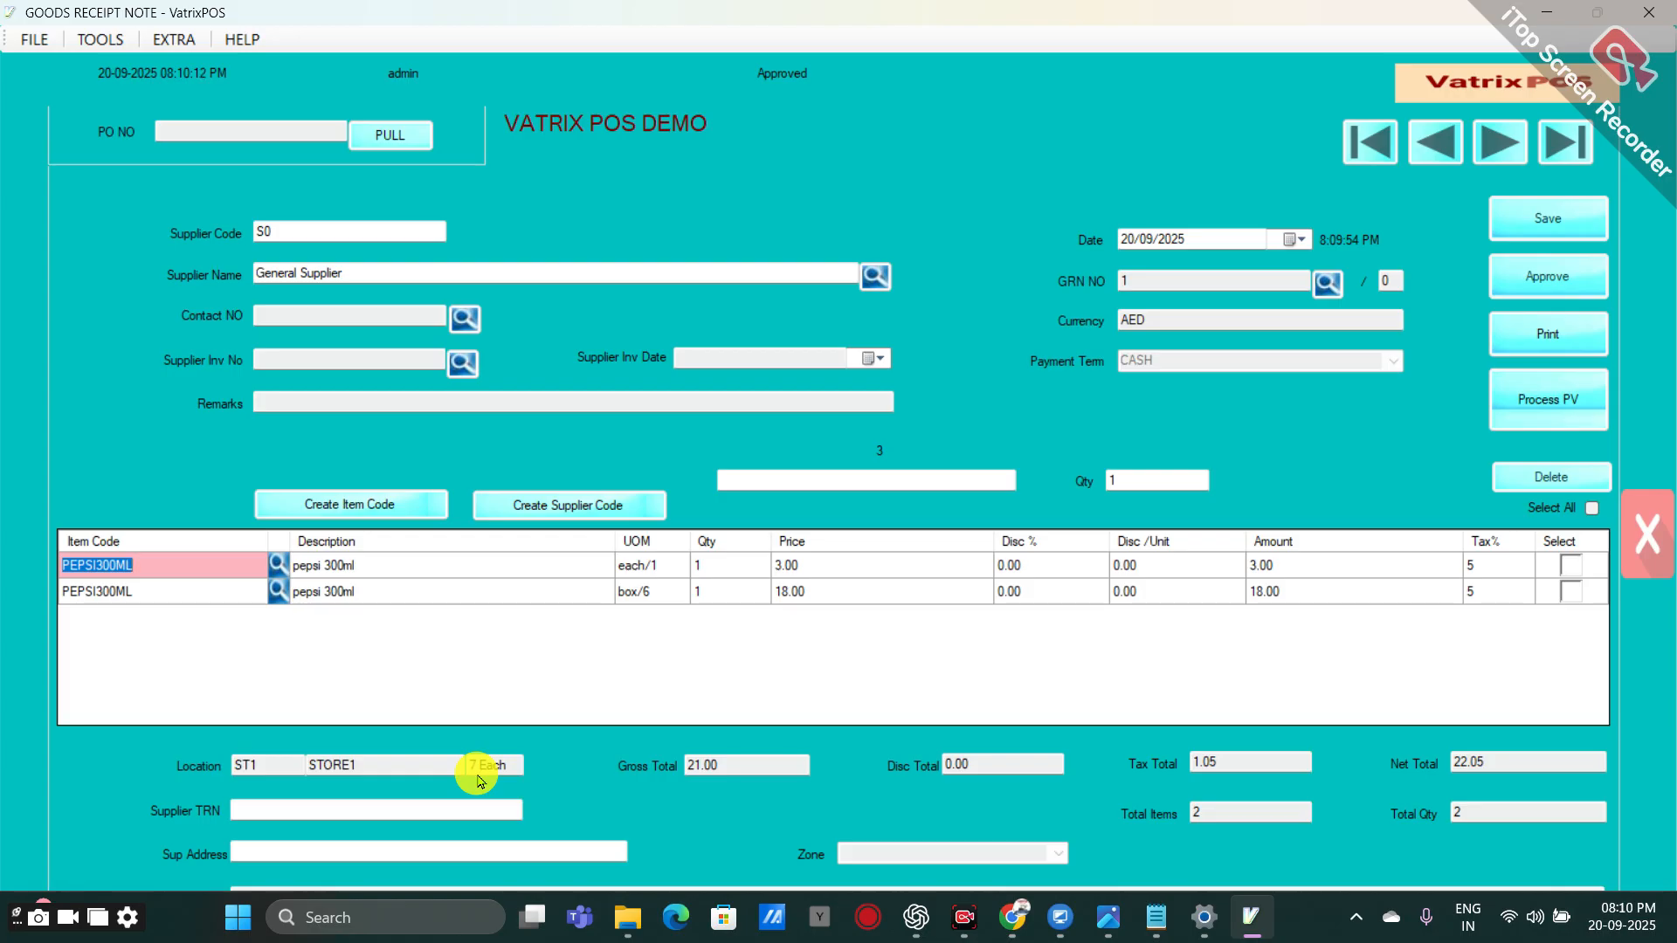
{"action": "left_click", "coordinate": [1642, 510]}
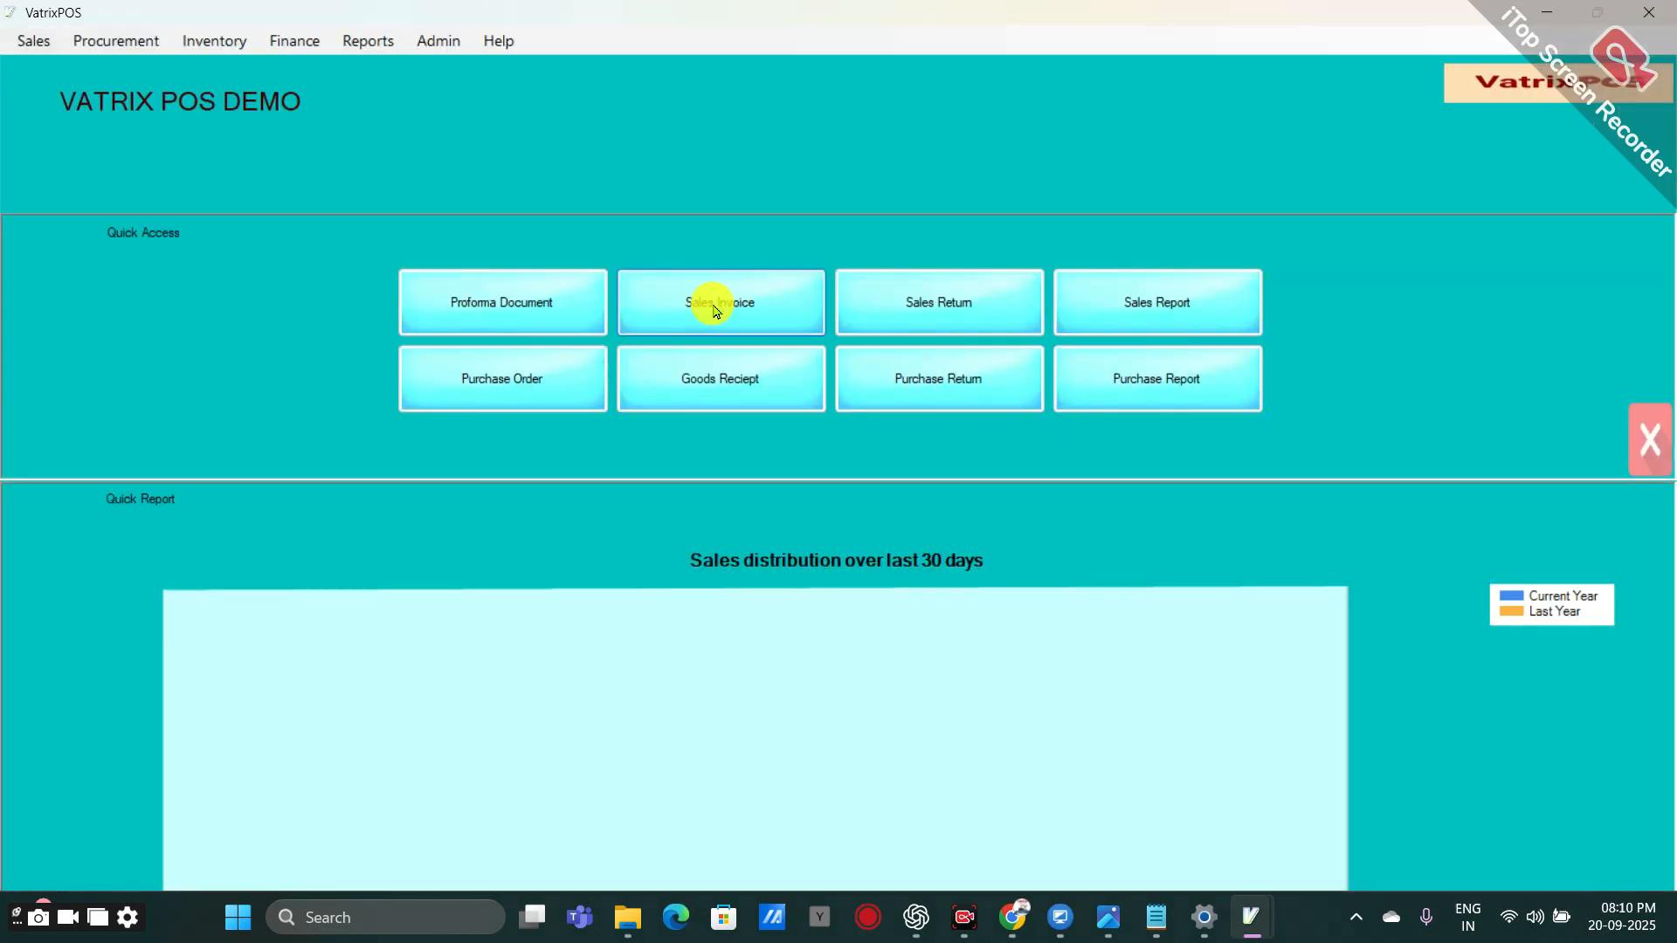
Open a new sales invoice and add the item with barcode 3.
{"action": "left_click", "coordinate": [714, 311]}
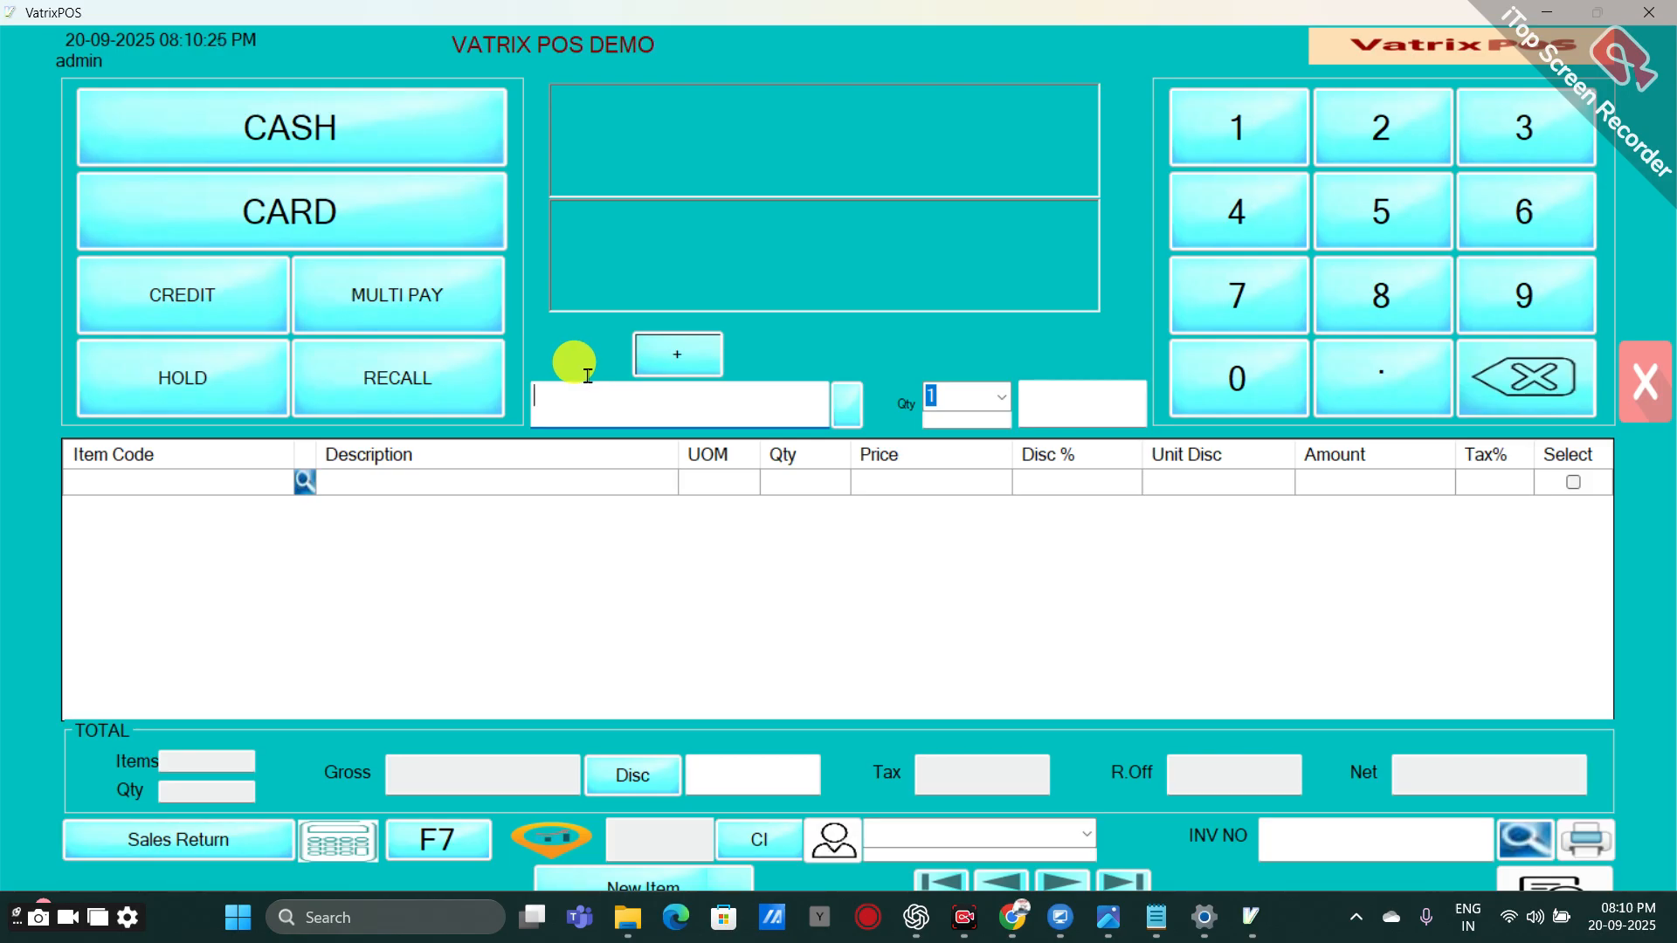
{"action": "type", "text": "3"}
{"action": "key", "text": "Return"}
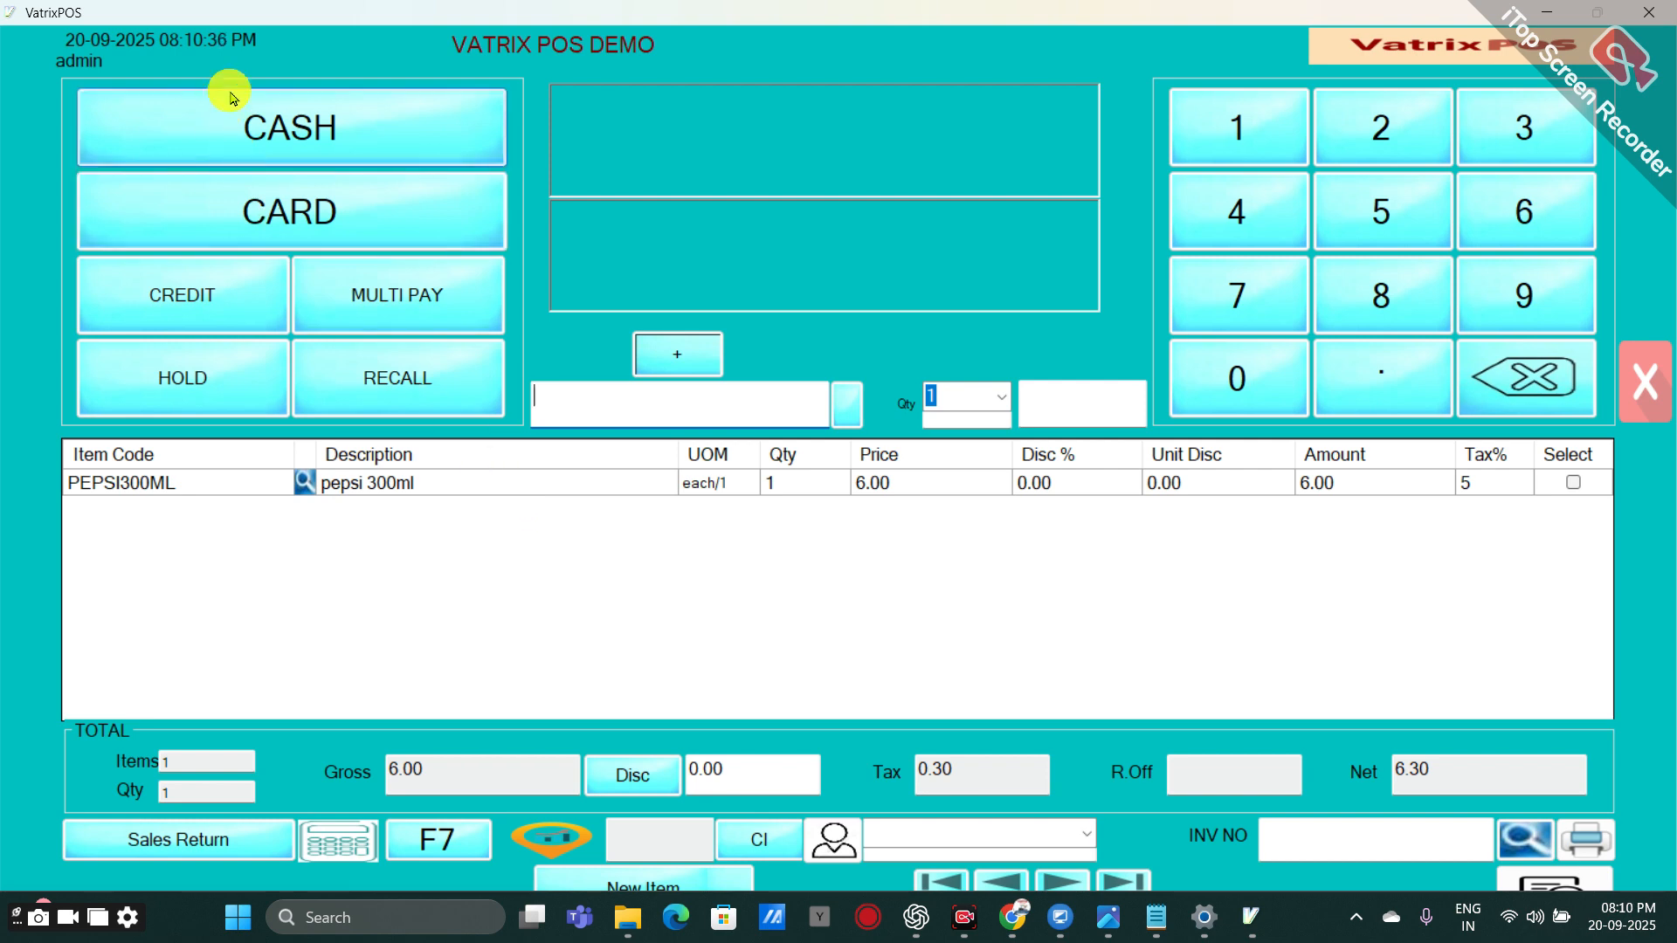
Invoice the sale as a cash payment, dismiss the print file and next-customer dialogs, and close the sales invoice.
{"action": "left_click", "coordinate": [298, 131]}
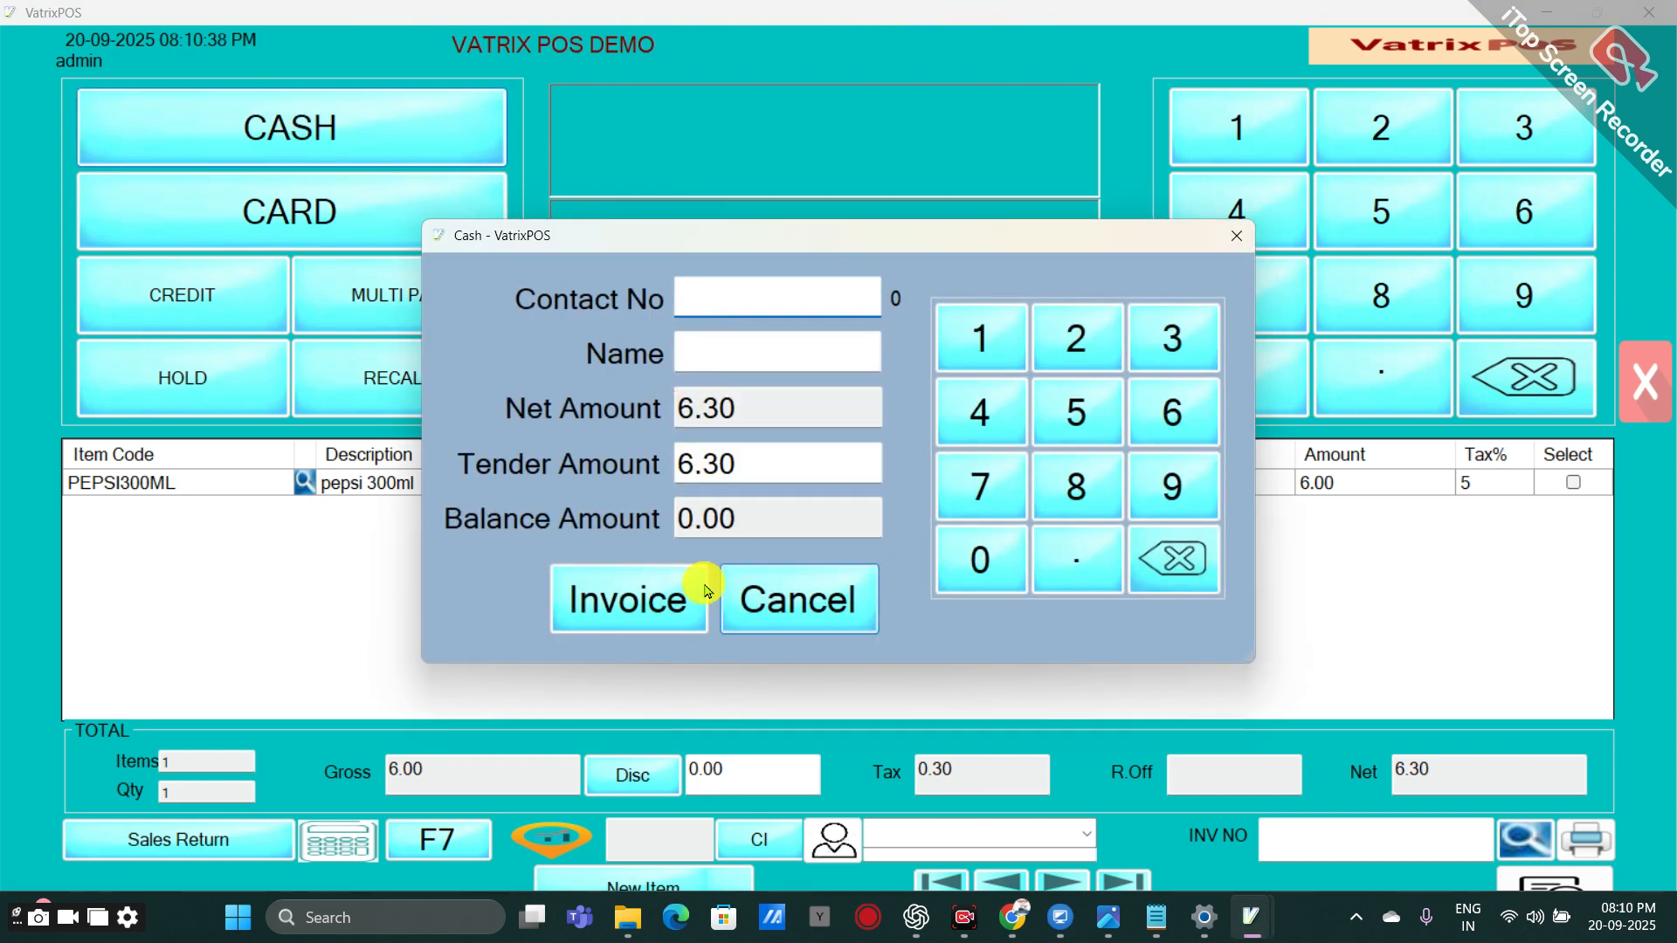
{"action": "left_click", "coordinate": [643, 599]}
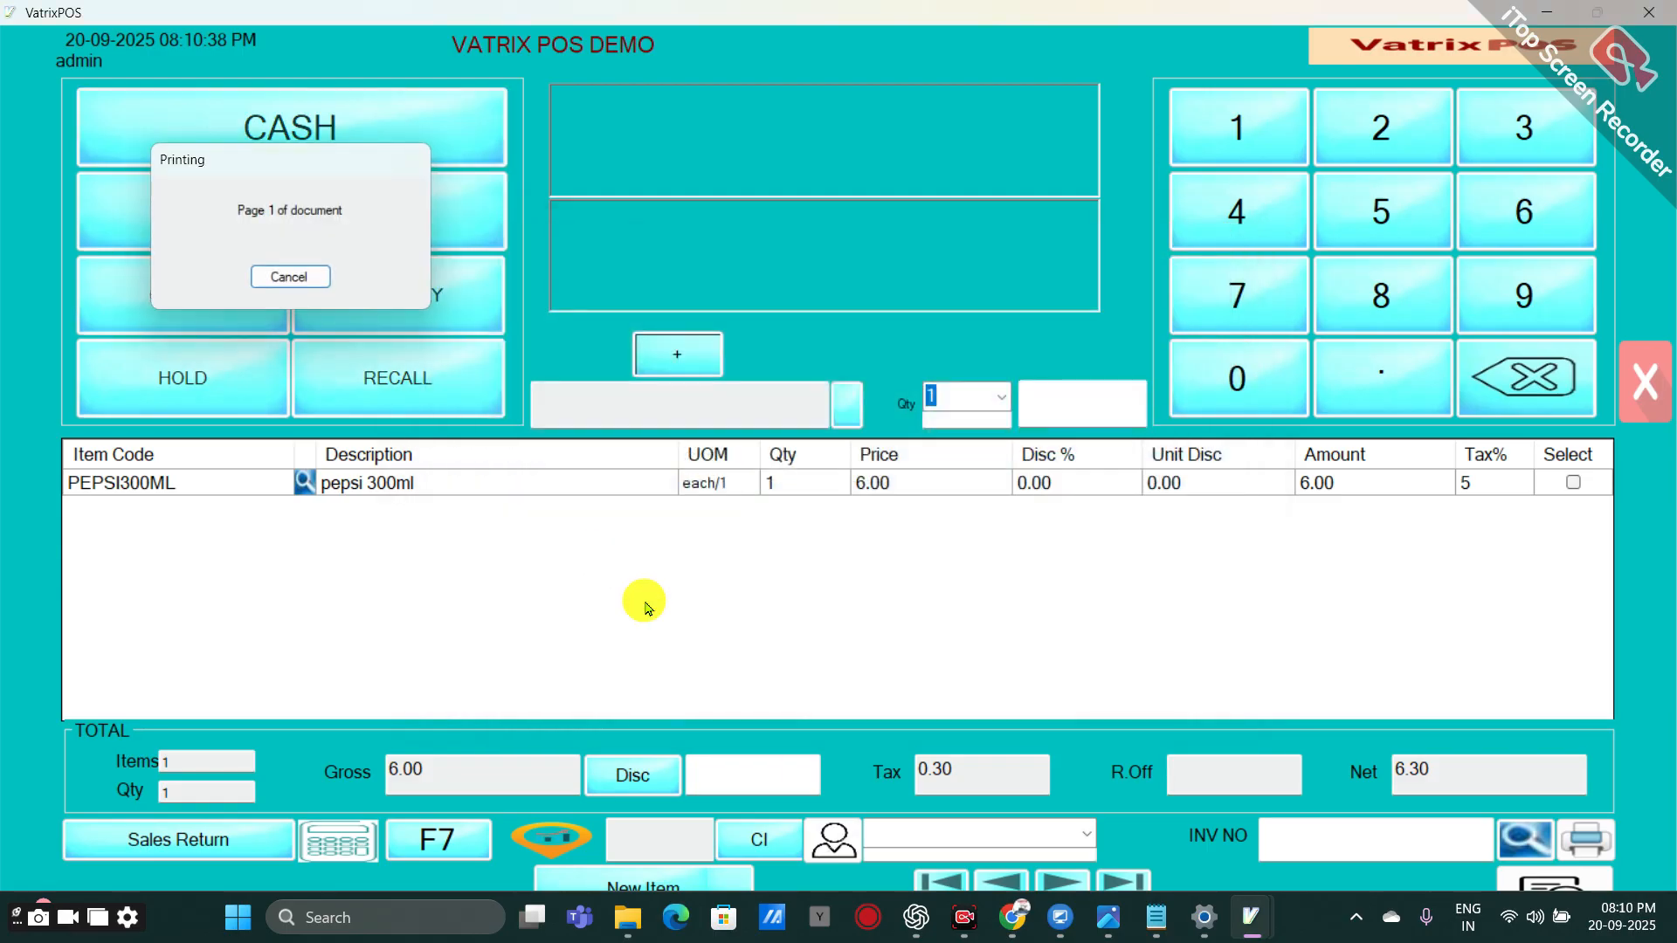
{"action": "left_click", "coordinate": [957, 199]}
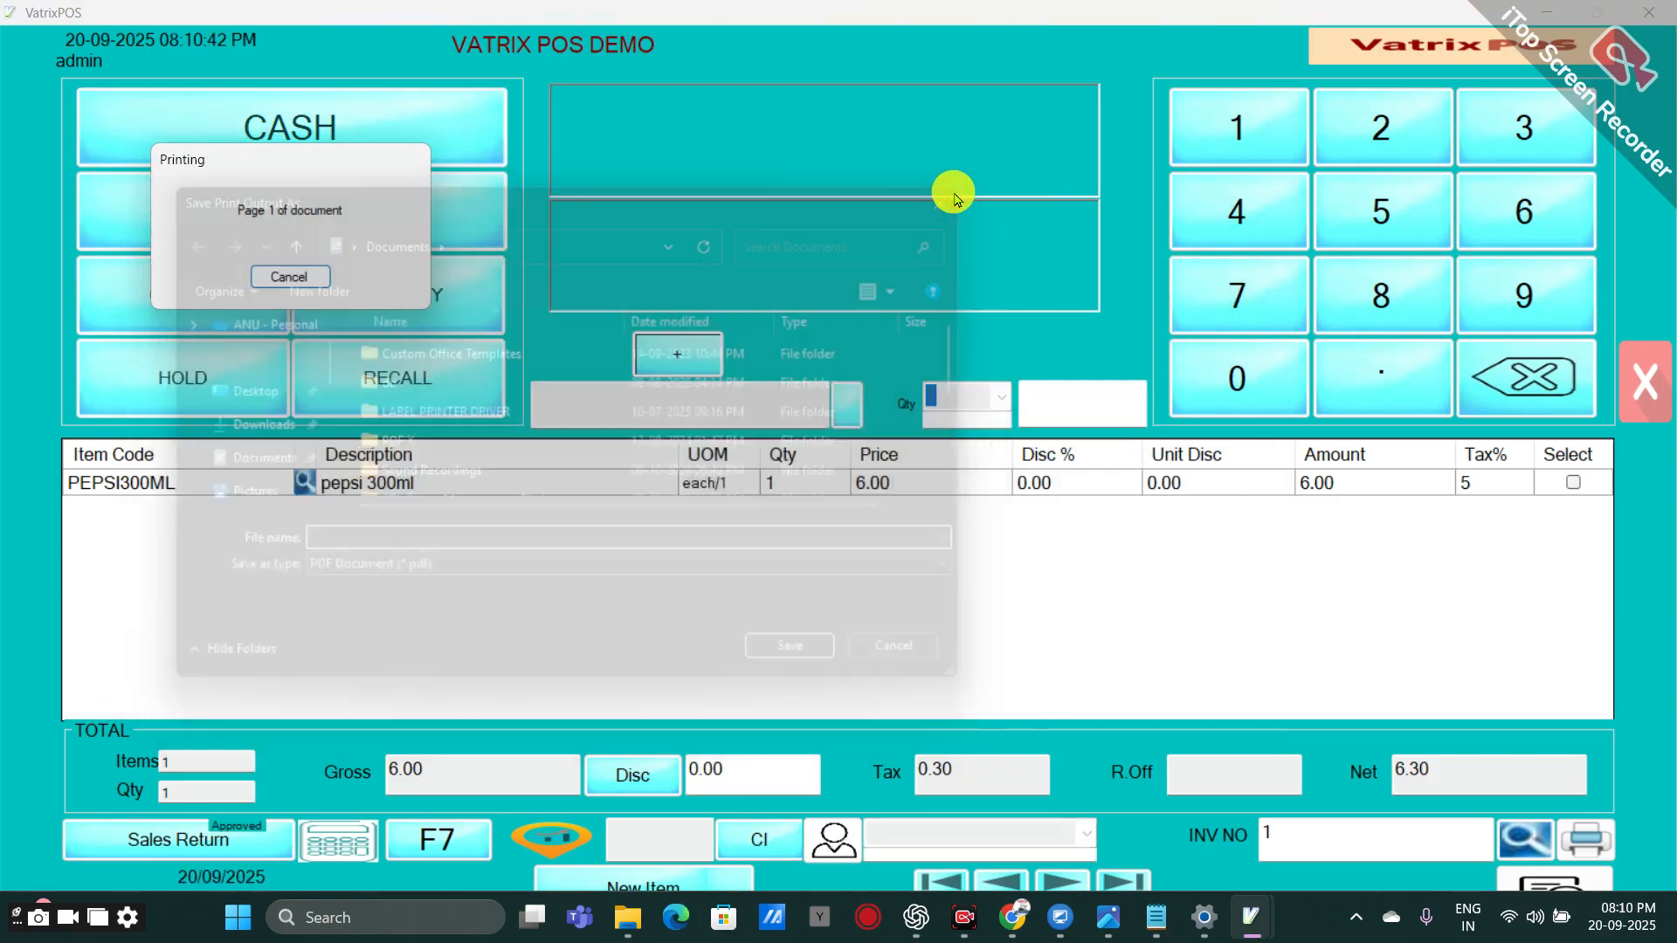
{"action": "left_click", "coordinate": [915, 335]}
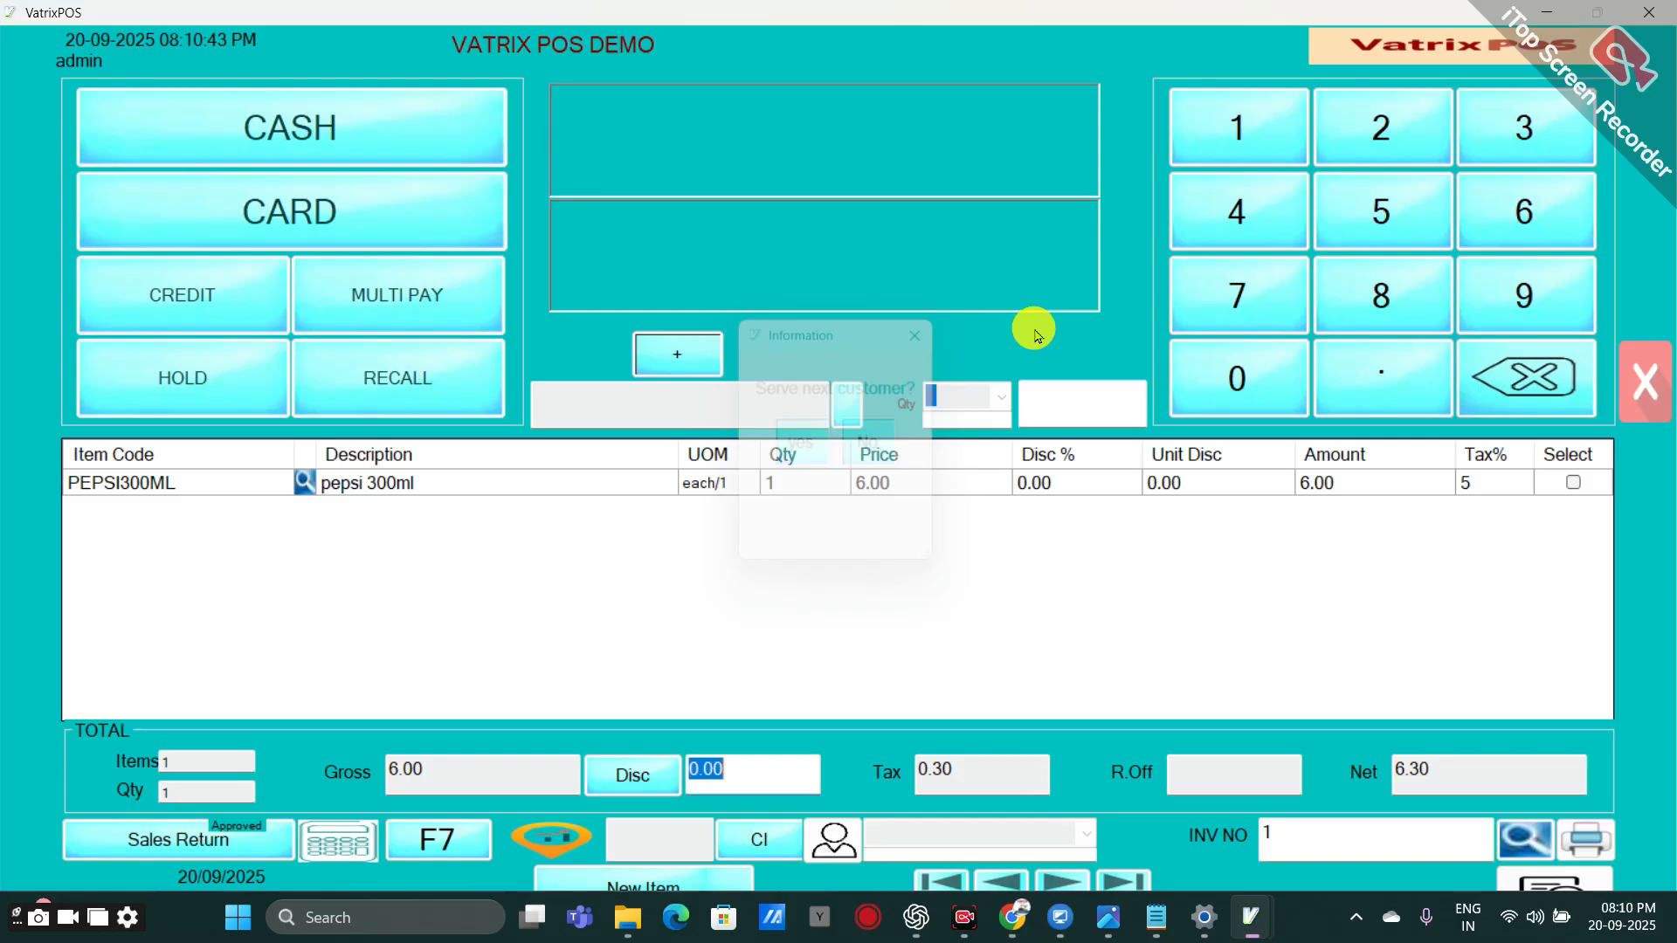
{"action": "left_click", "coordinate": [1629, 381]}
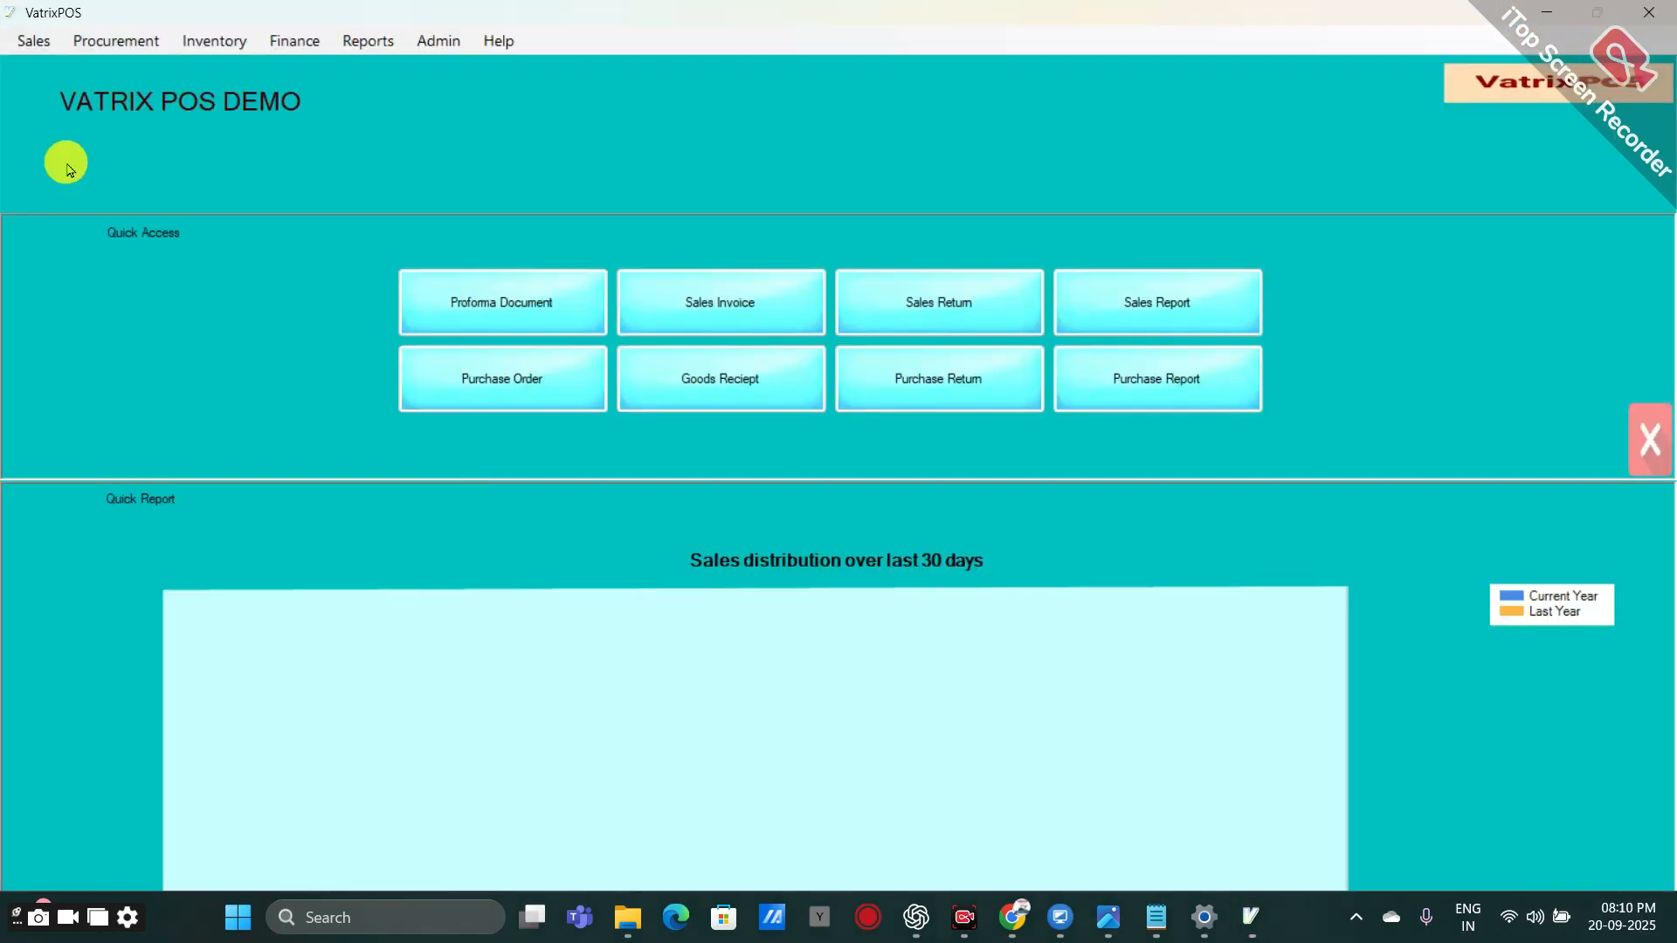
Generate the stock report for all items, brands and categories in STORE1.
{"action": "left_click", "coordinate": [341, 40]}
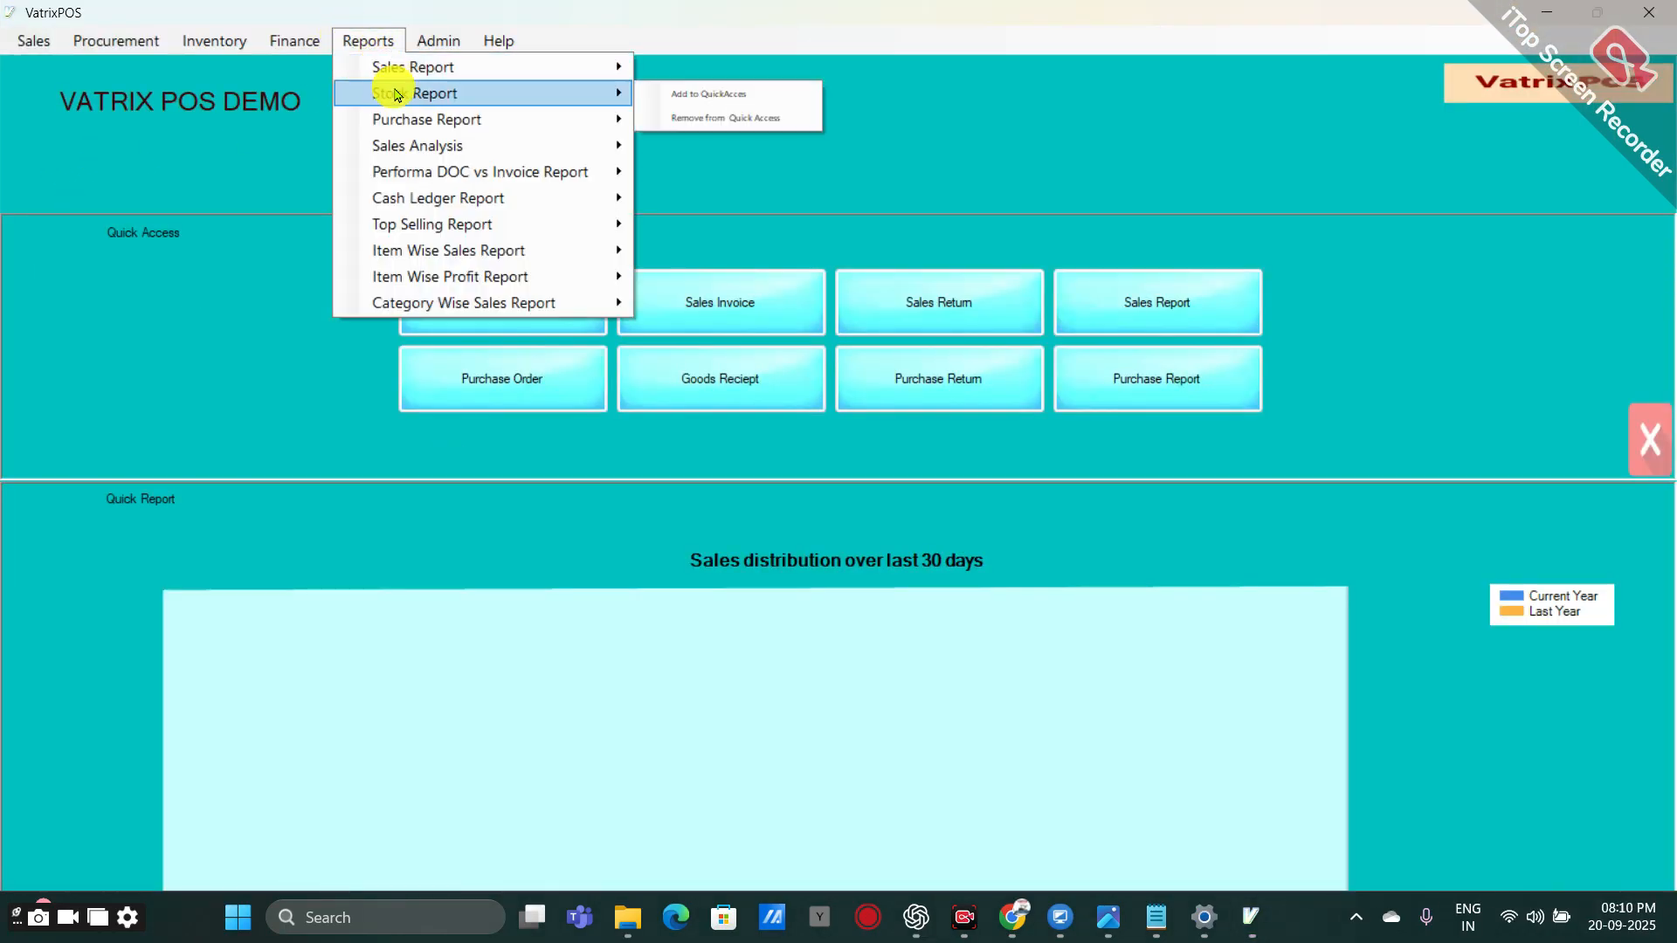
{"action": "left_click", "coordinate": [397, 94]}
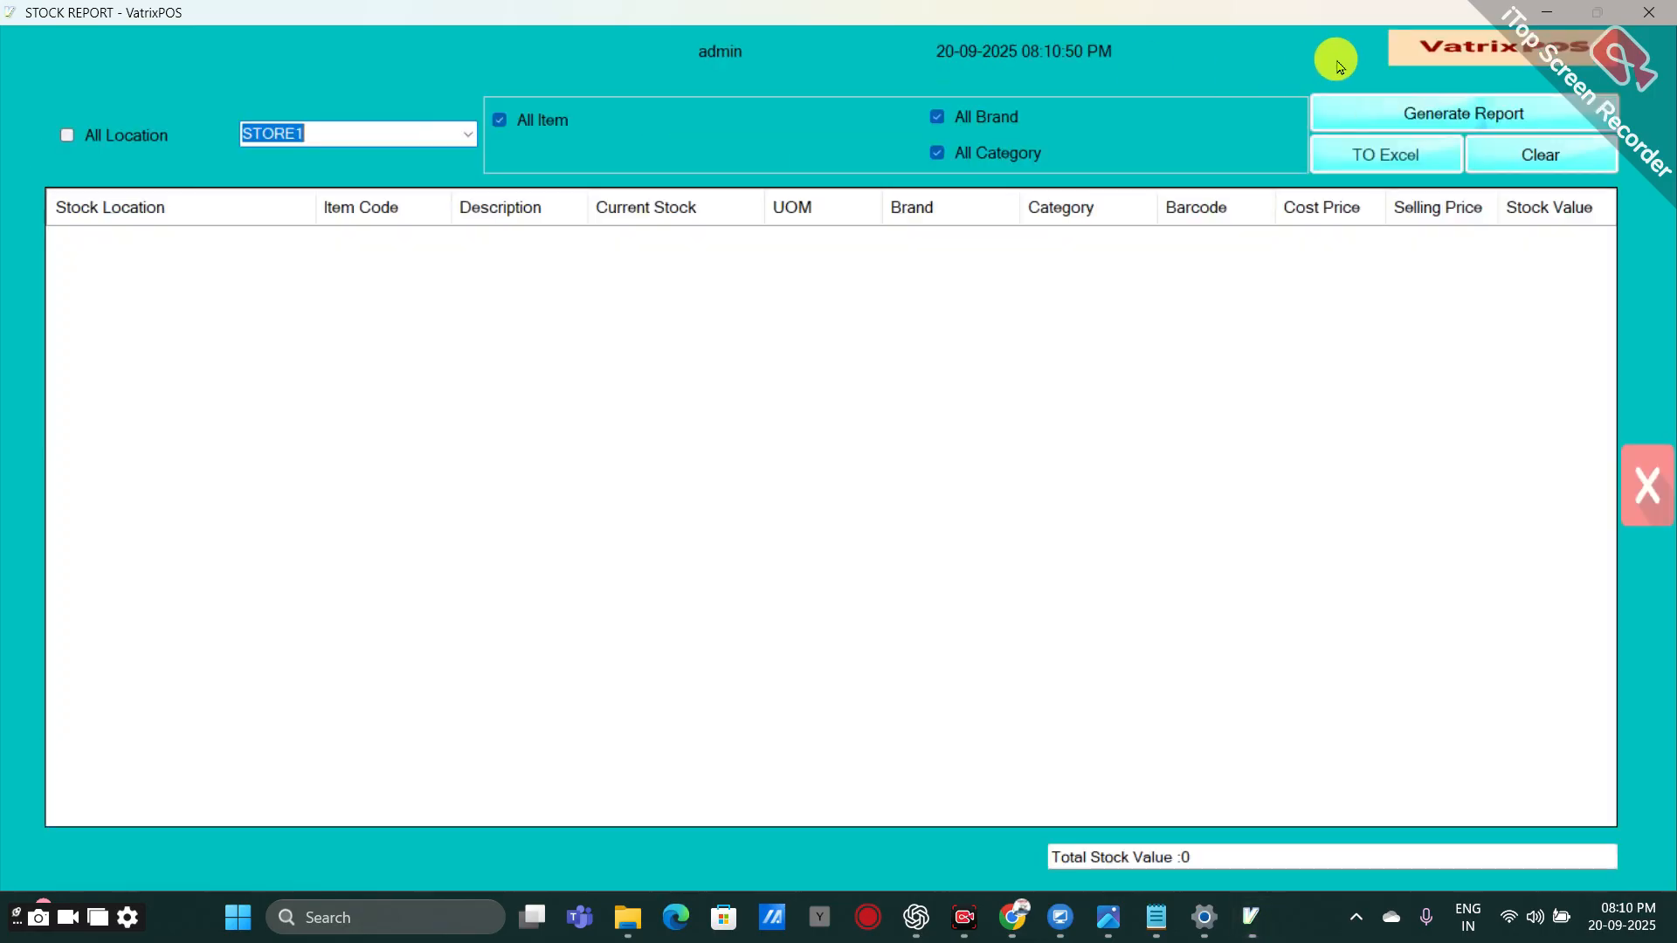
{"action": "left_click", "coordinate": [1377, 109]}
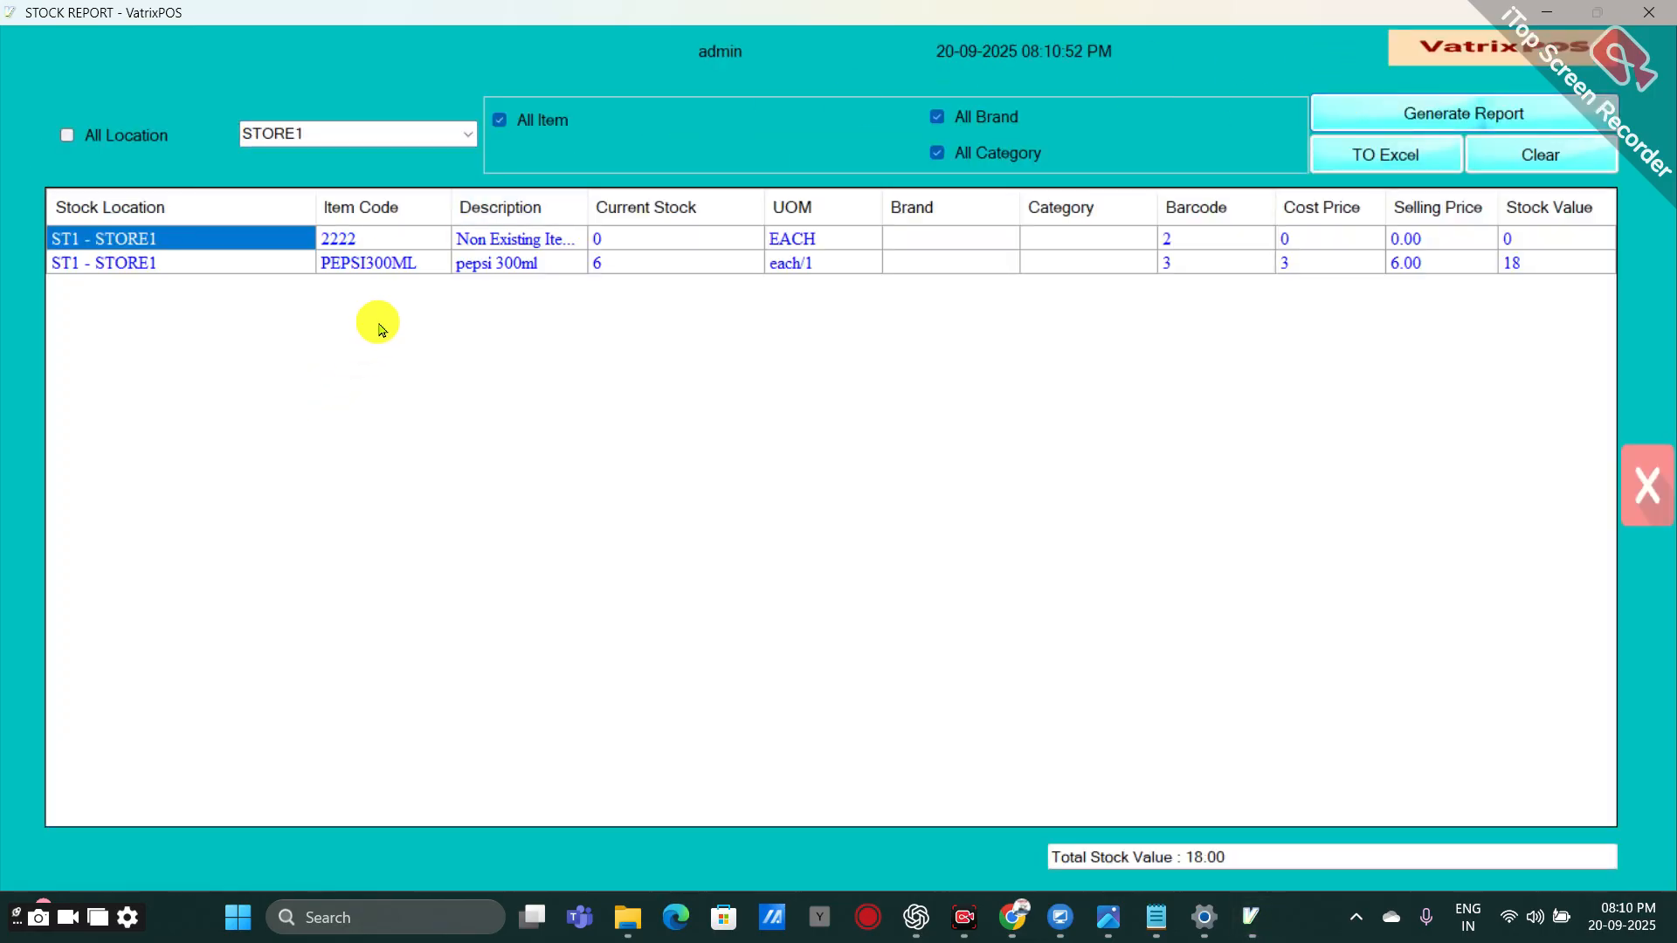